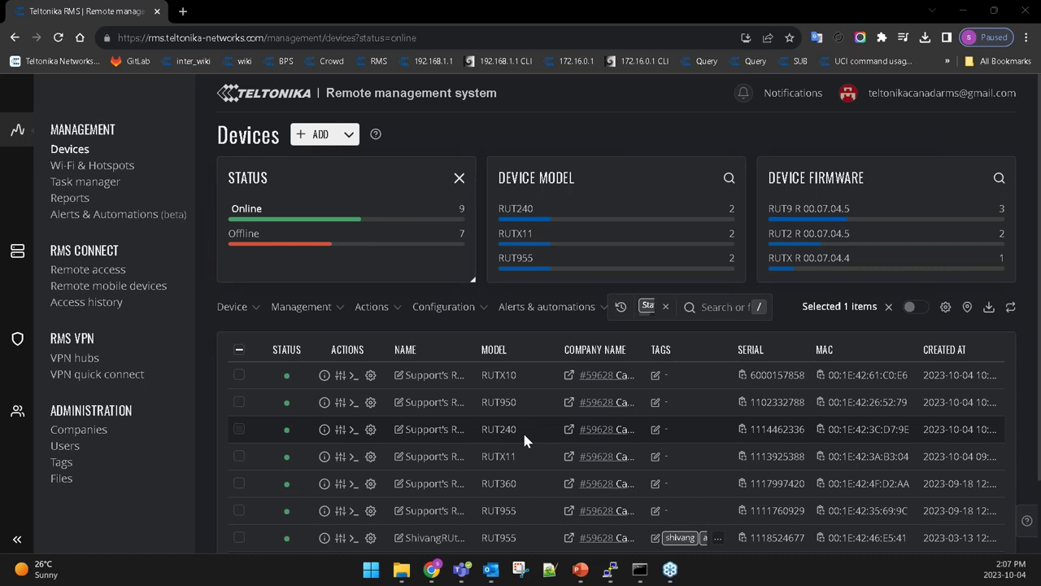
Open the Devices page settings on the Table Presets tab.
mouse_move(362, 195)
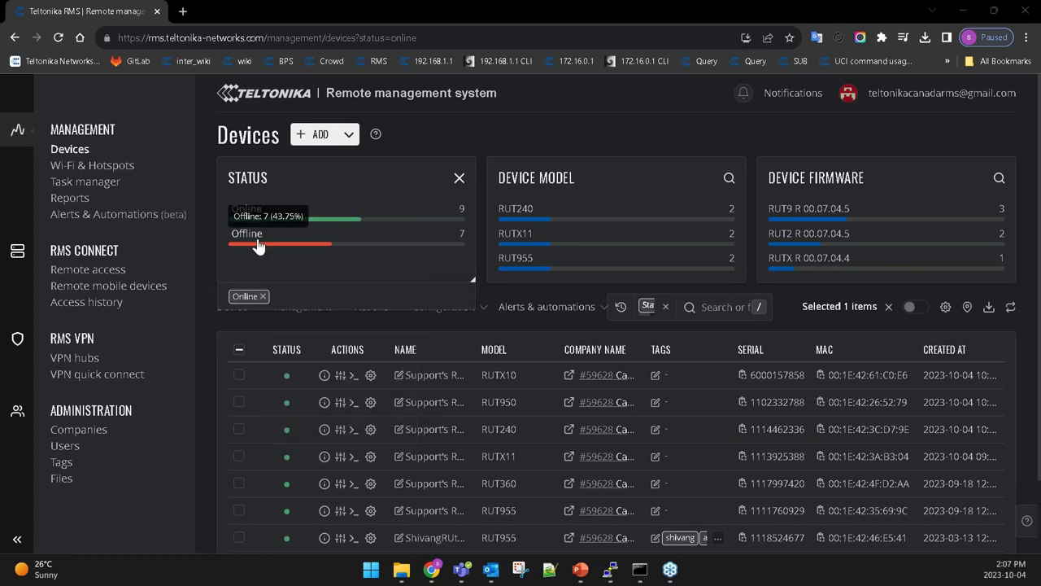
mouse_move(456, 211)
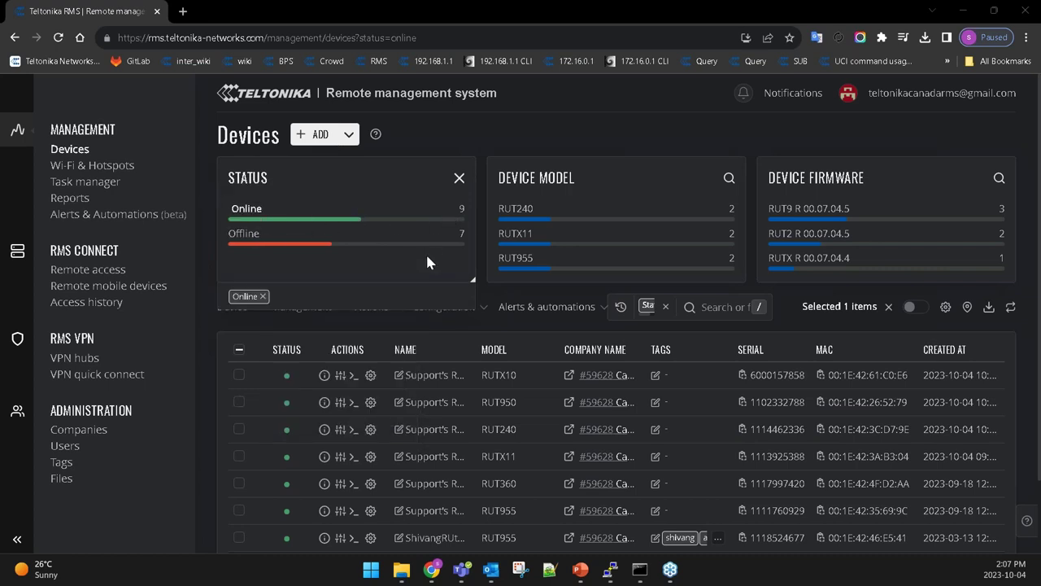
mouse_move(426, 246)
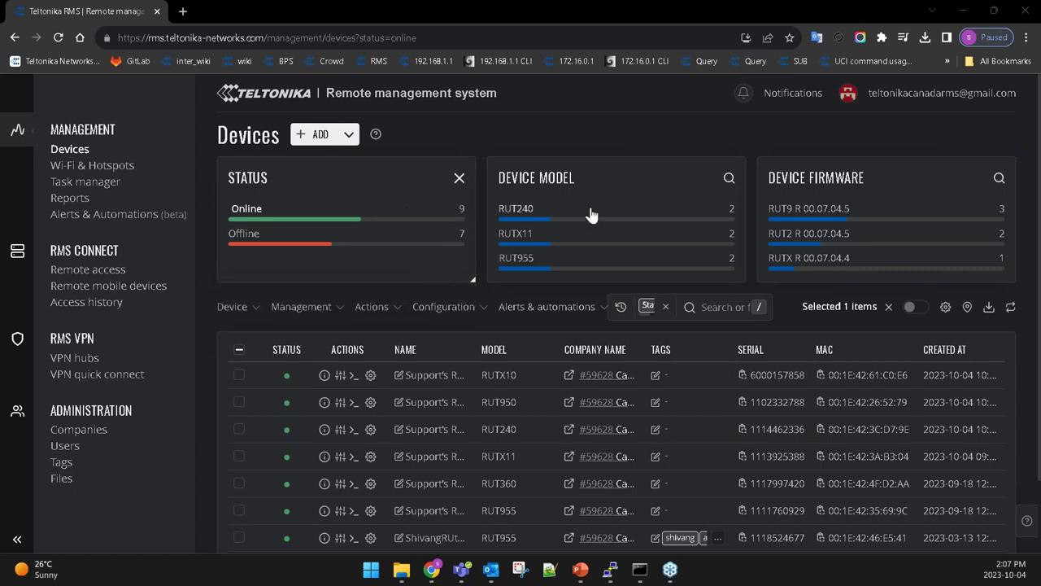
mouse_move(591, 221)
mouse_move(585, 241)
mouse_move(553, 260)
mouse_move(894, 277)
mouse_move(970, 259)
click(945, 307)
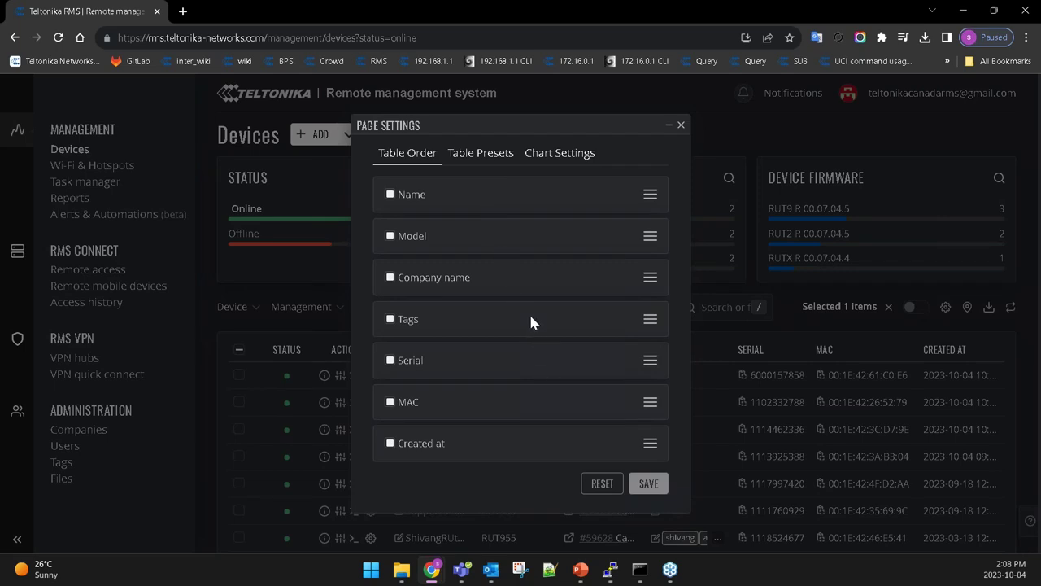
click(494, 163)
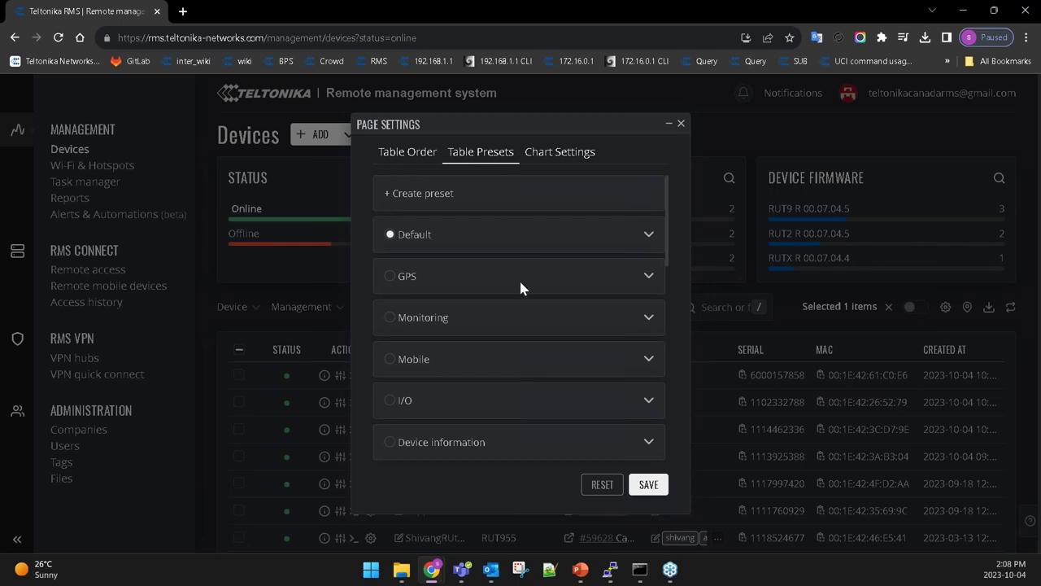
scroll(460, 323, down, 3)
scroll(462, 327, up, 3)
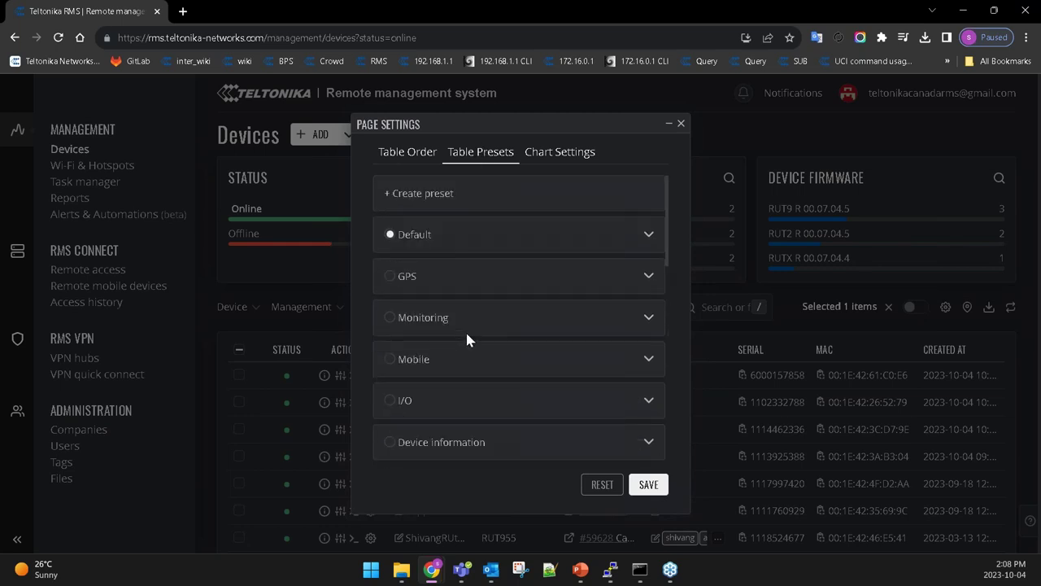
Start a new table preset and review the device fields, up to 14 selectable.
click(431, 198)
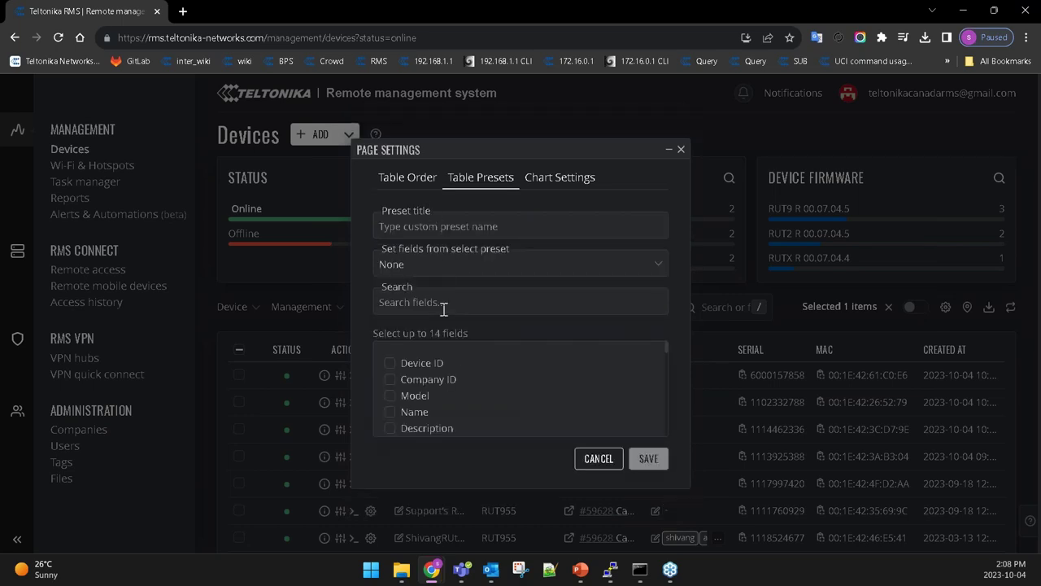
scroll(513, 397, down, 5)
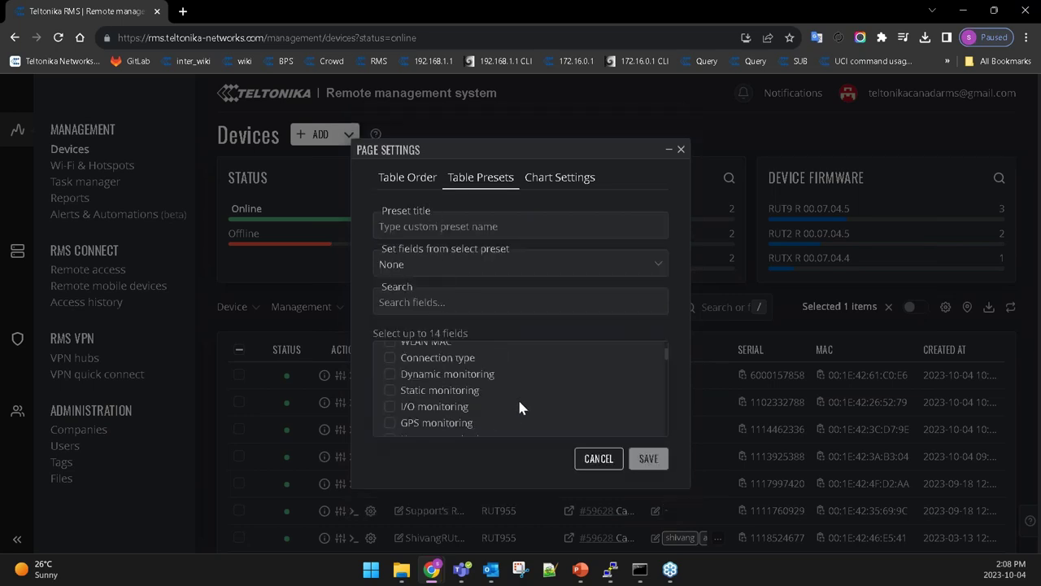
scroll(521, 410, down, 2)
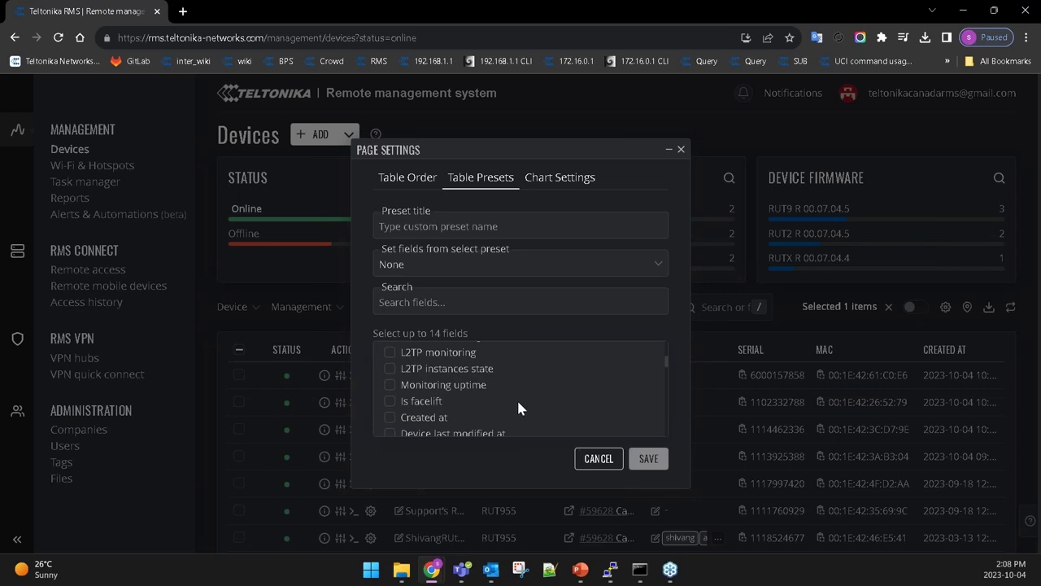
scroll(518, 408, down, 4)
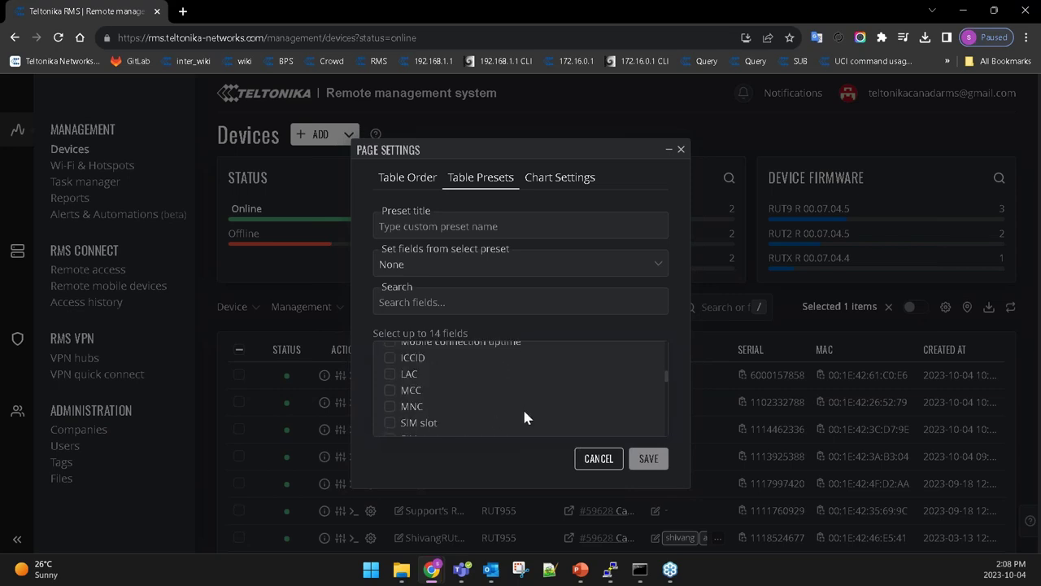
scroll(527, 419, down, 2)
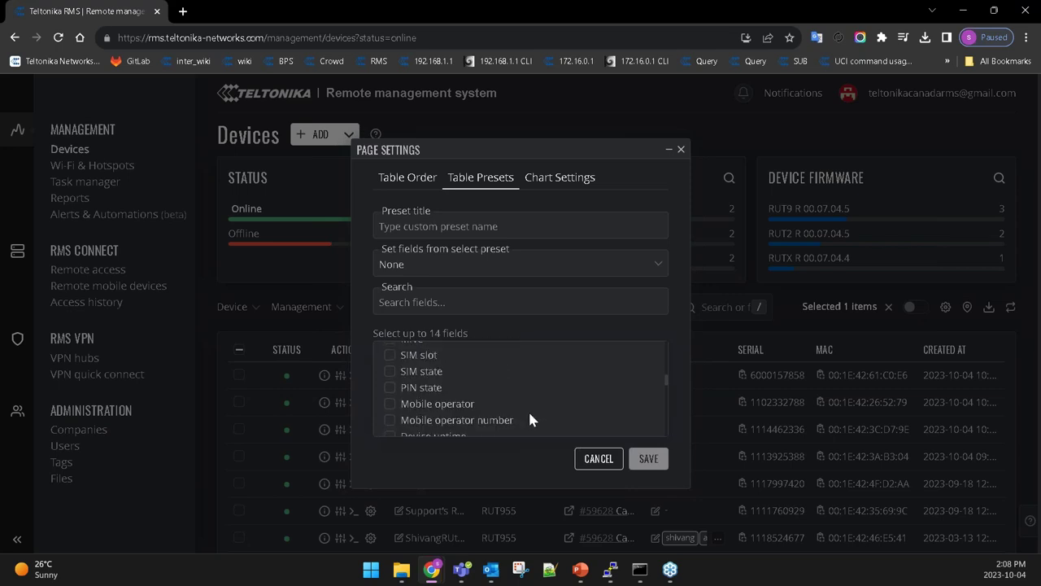
scroll(529, 418, down, 8)
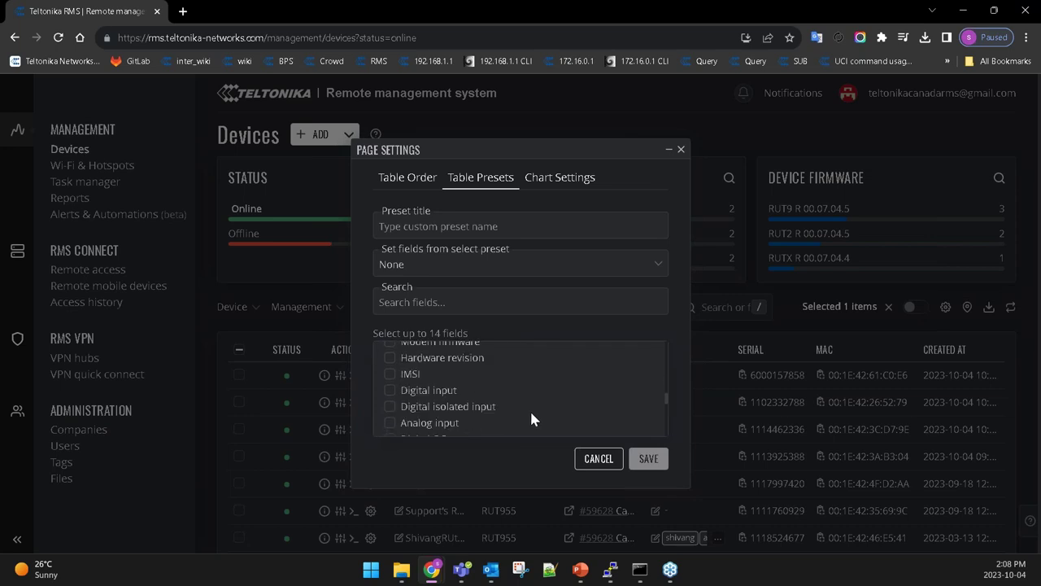
scroll(531, 419, down, 3)
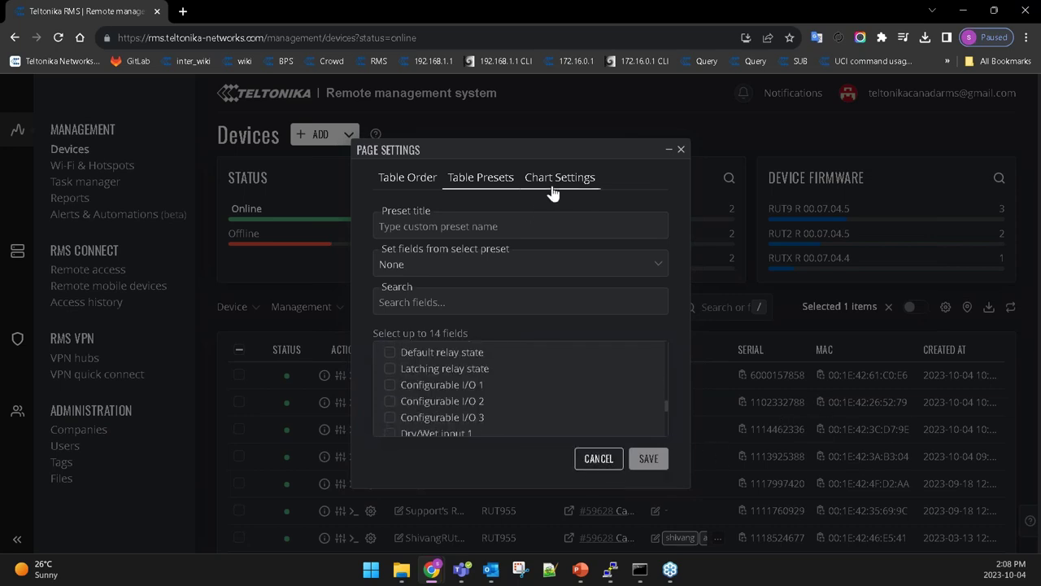
Add Device connection type and Information updated charts in Chart Settings and save.
click(558, 179)
scroll(488, 309, down, 2)
scroll(509, 355, up, 2)
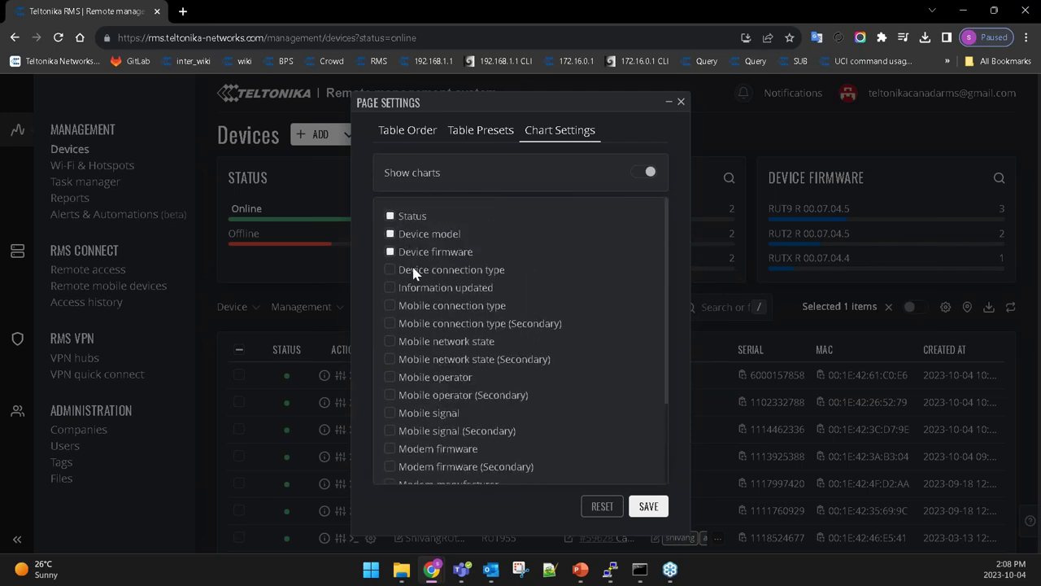
click(416, 272)
click(390, 287)
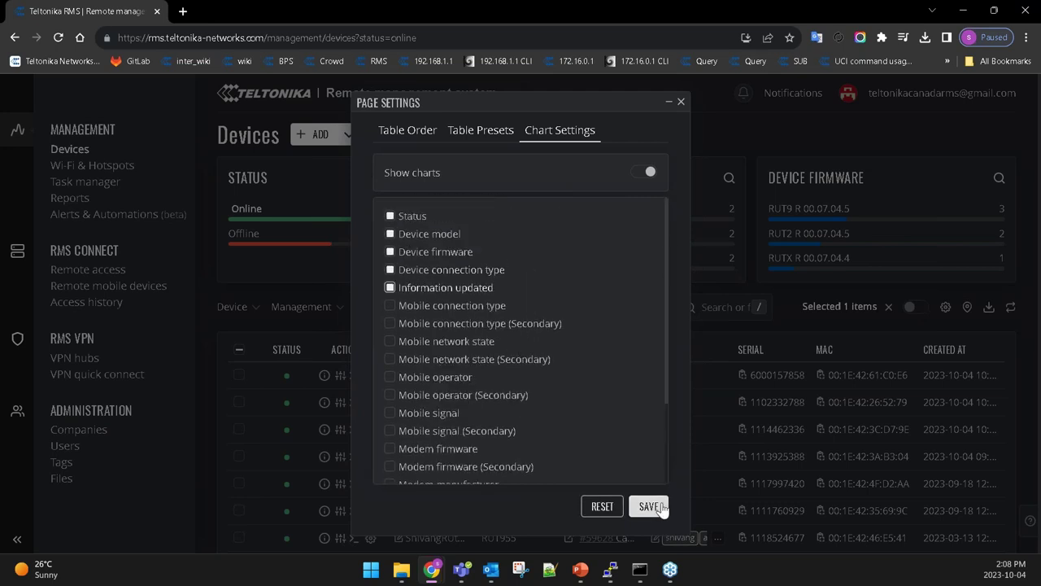
click(648, 506)
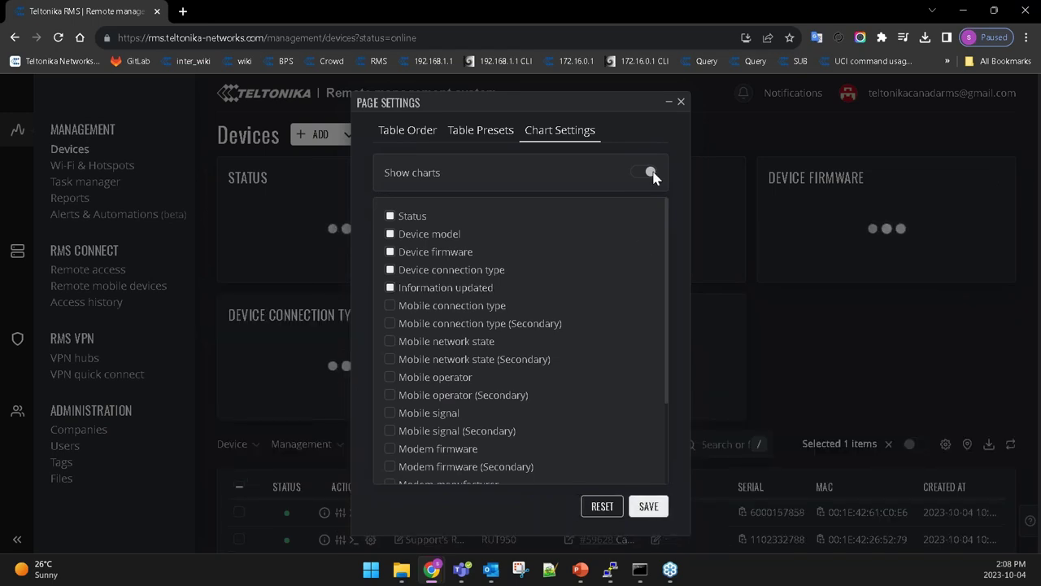
click(668, 104)
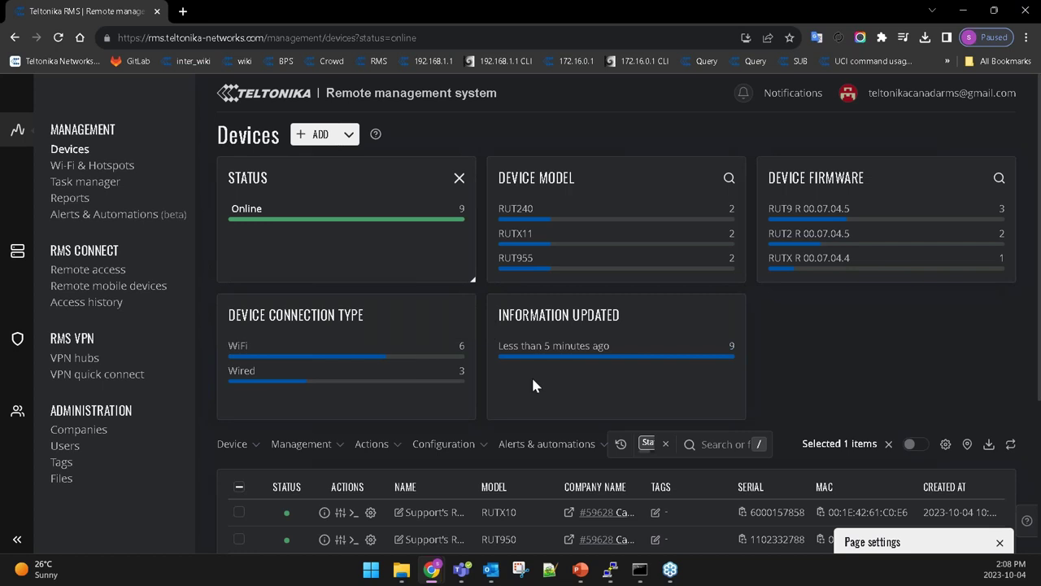
Switch Show charts off and save so only the device table remains.
click(880, 545)
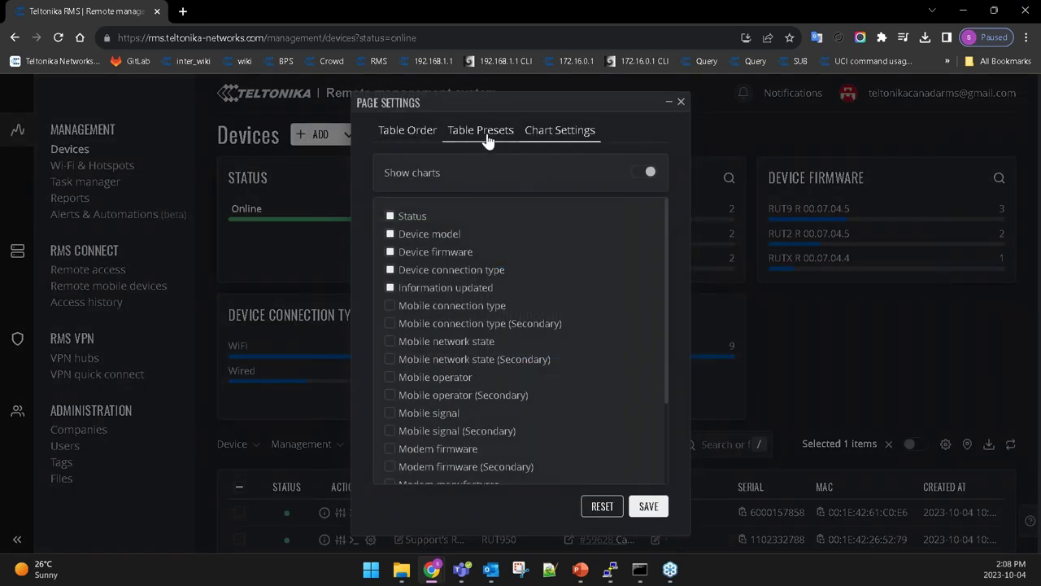
click(639, 175)
click(638, 175)
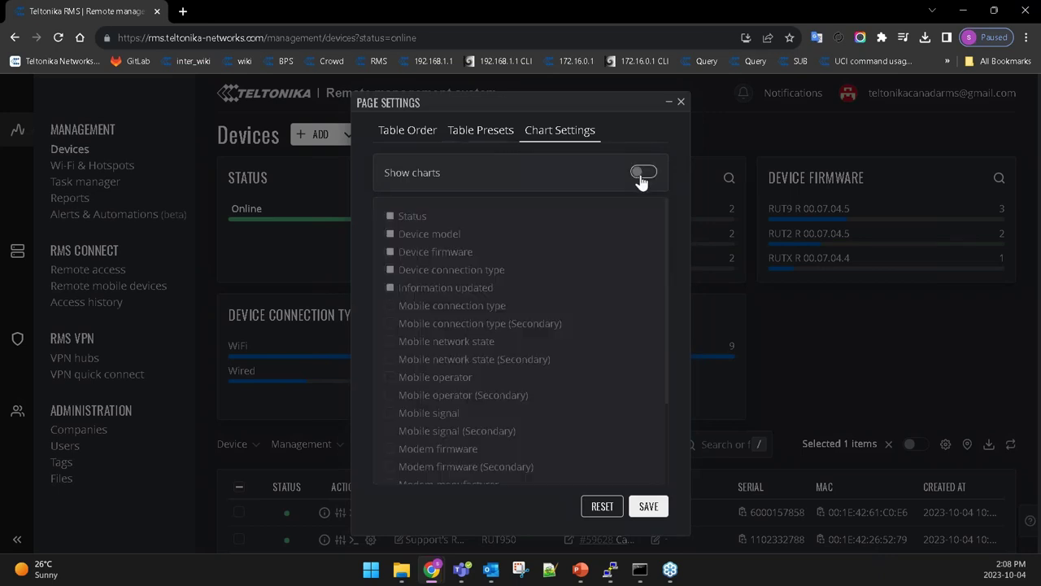
click(648, 507)
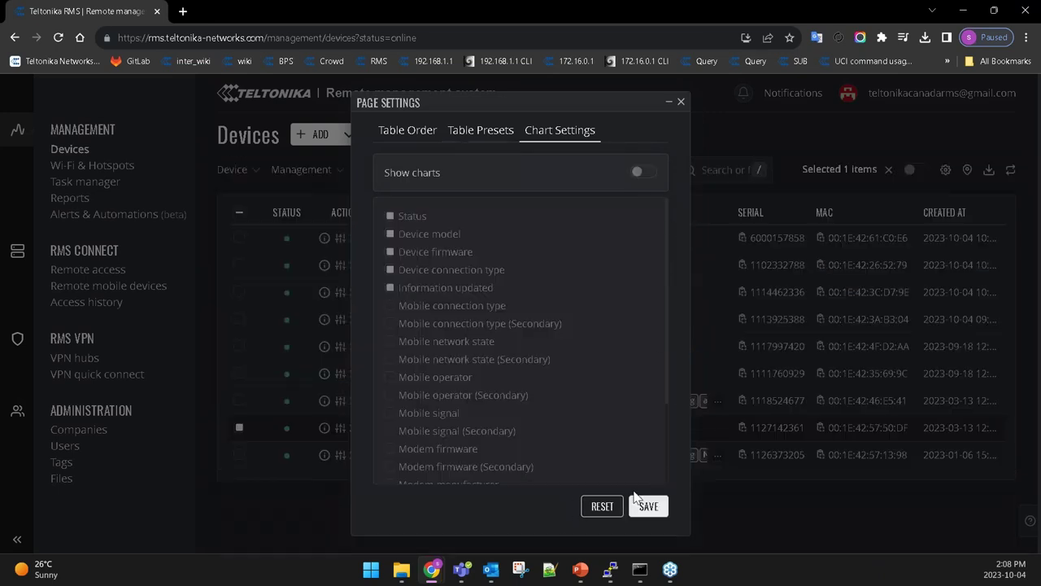
click(669, 102)
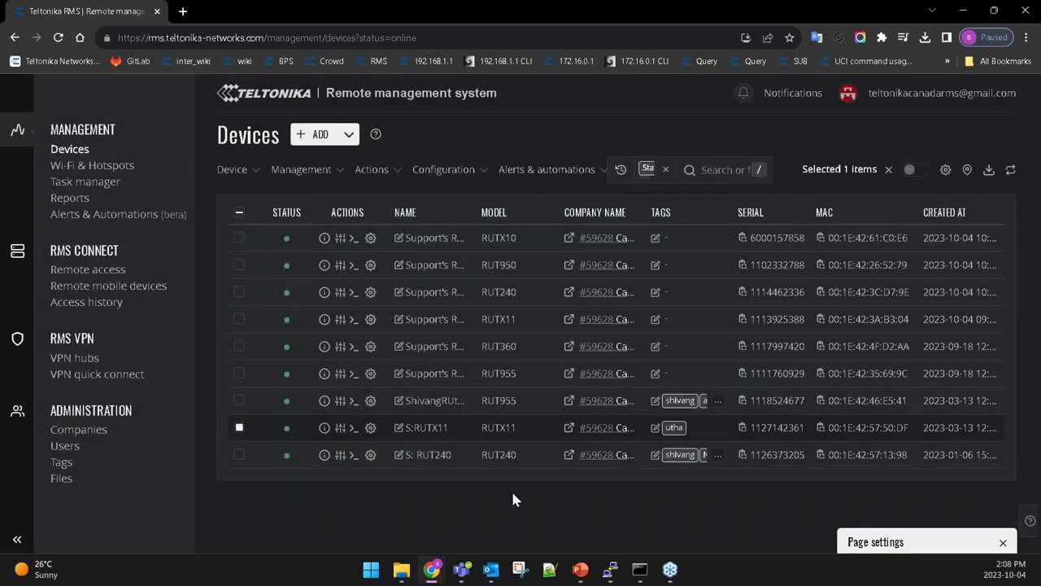
click(973, 540)
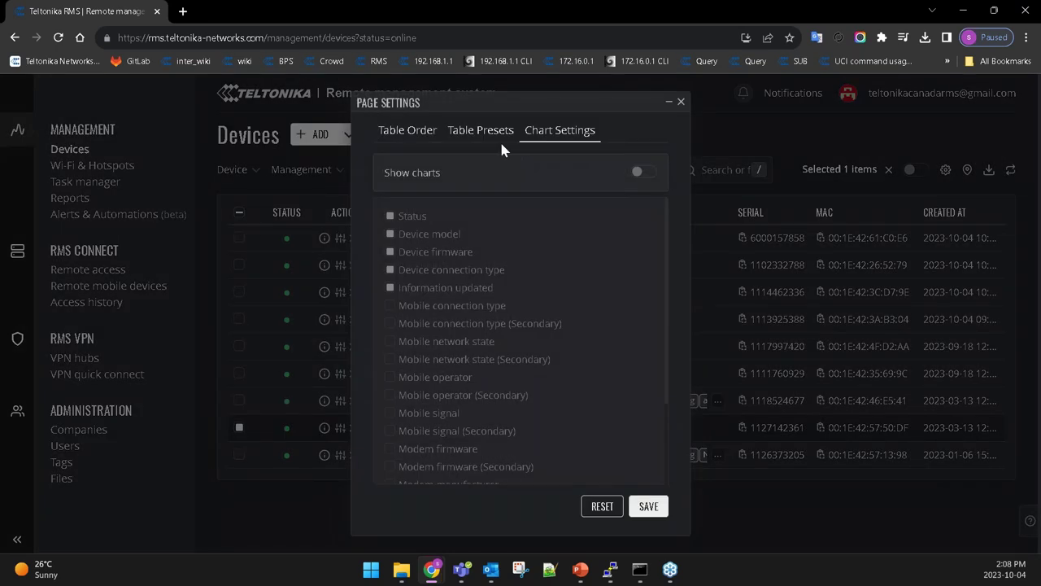
Inspect the Default preset's columns and the custom presets list, then close page settings.
click(496, 136)
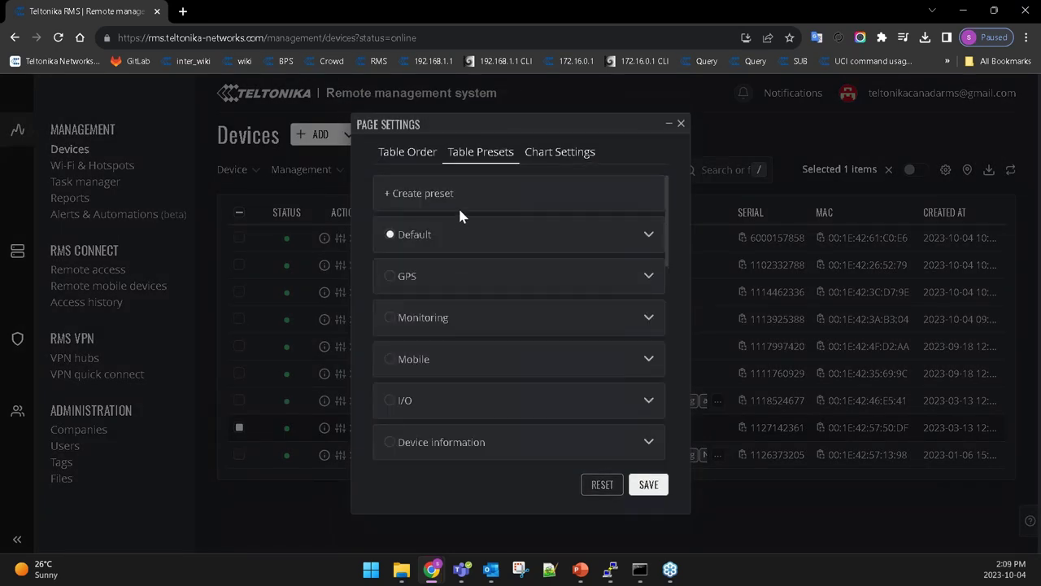
click(647, 236)
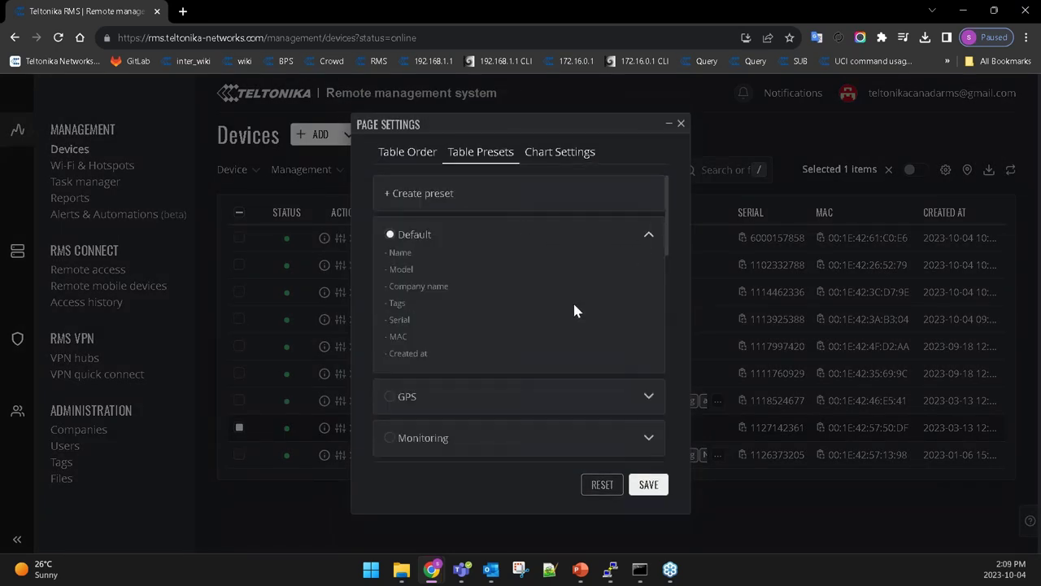
double_click(391, 253)
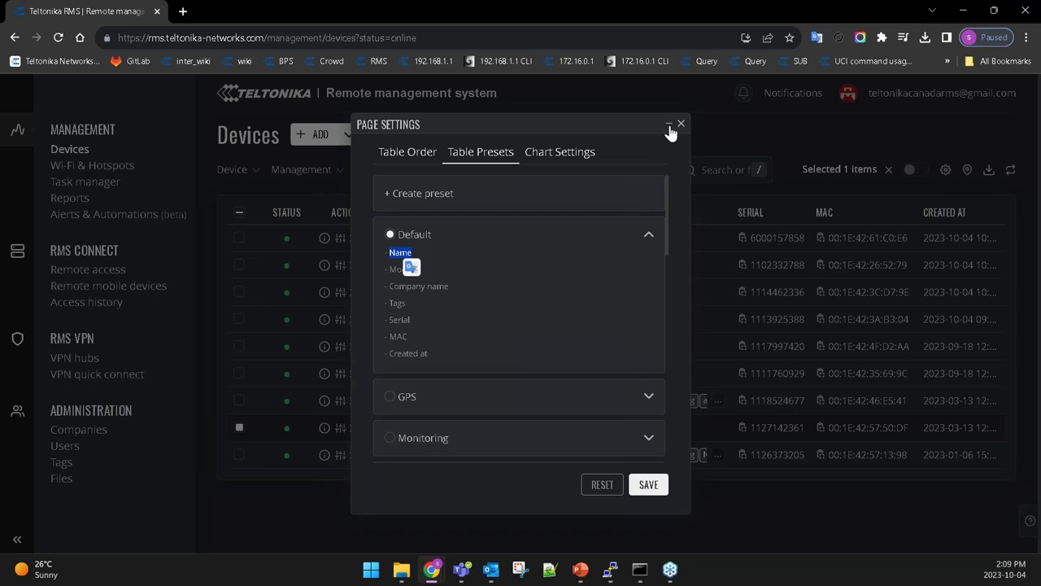
click(548, 236)
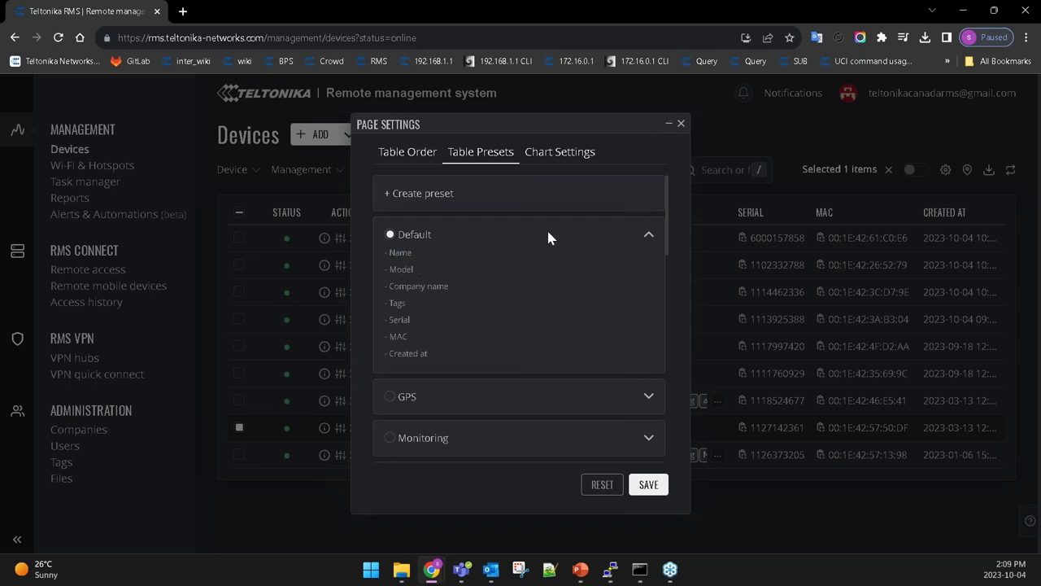
click(649, 236)
scroll(571, 280, down, 4)
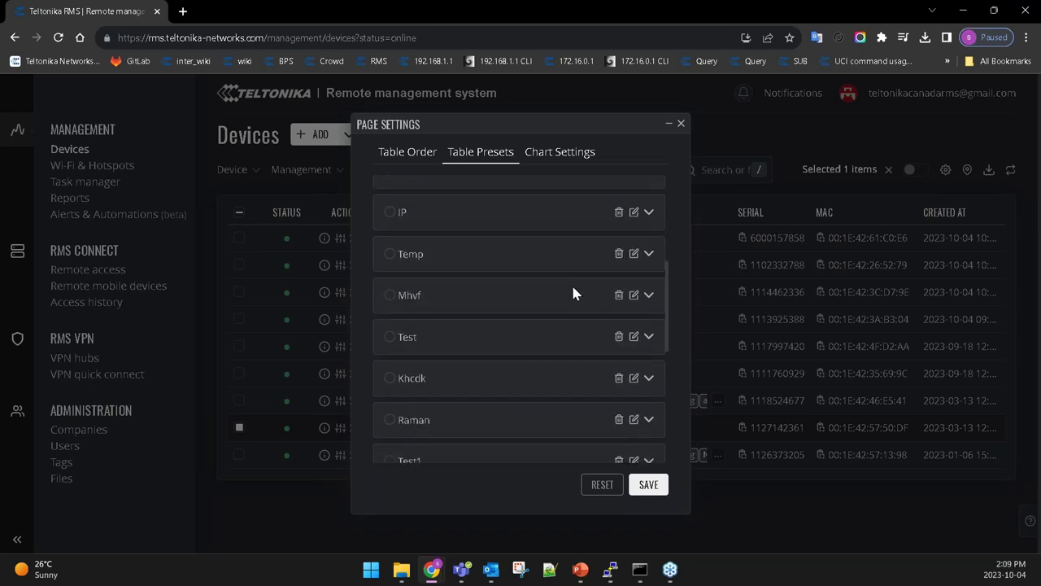
scroll(571, 282, up, 4)
click(680, 123)
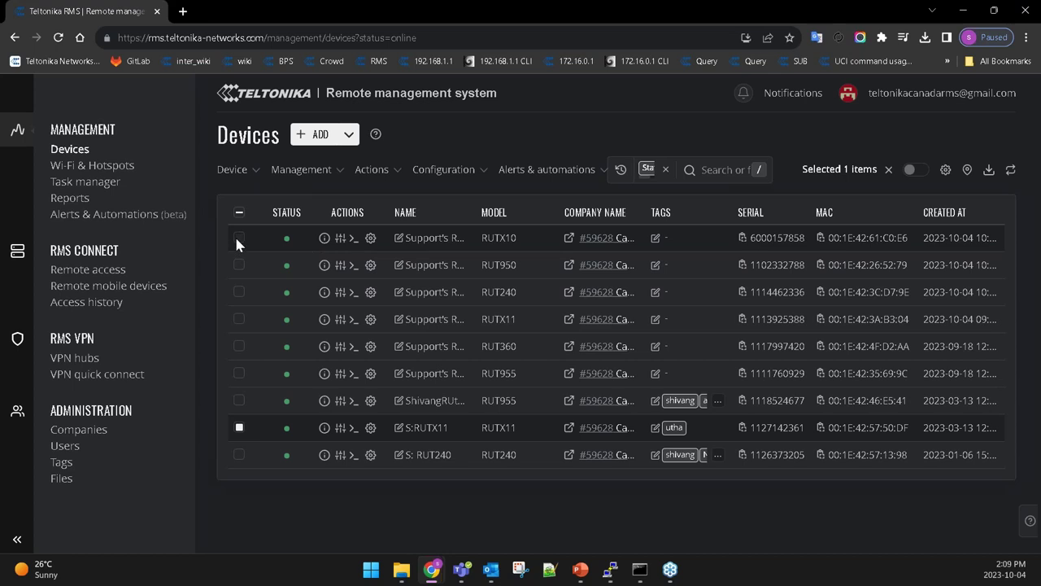
Select and clear all online devices, then tick the S:RUTX11 row.
click(238, 212)
click(238, 213)
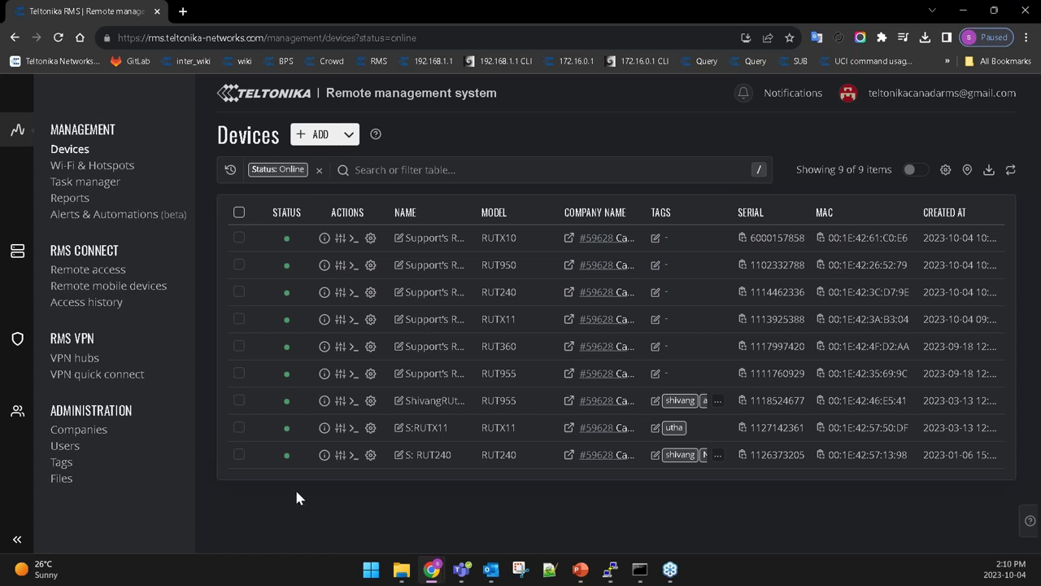
click(238, 427)
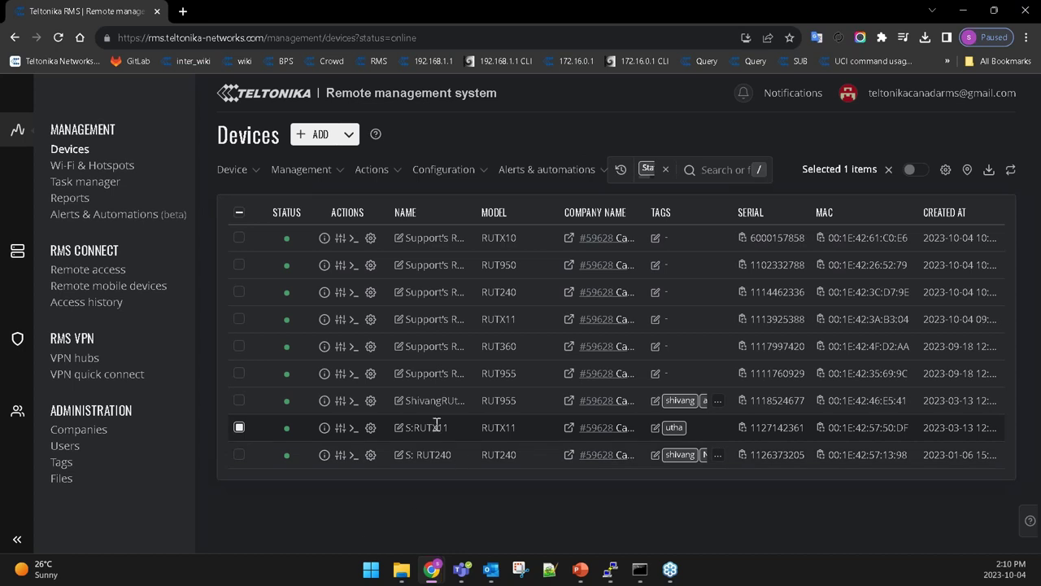
Open Device configuration (beta) for S:RUTX11 at Network > Interfaces > Network interfaces.
click(446, 170)
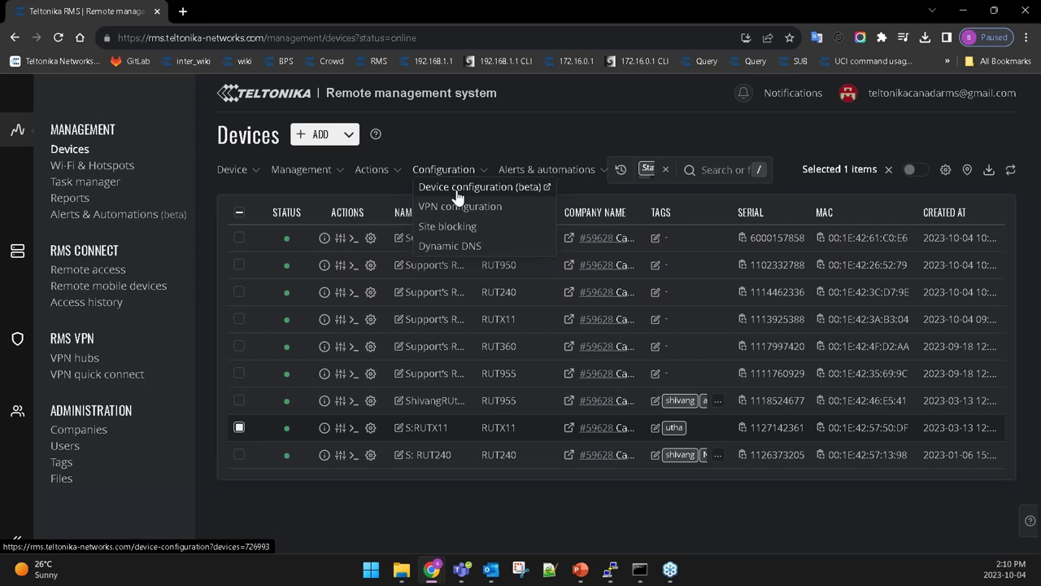
click(457, 195)
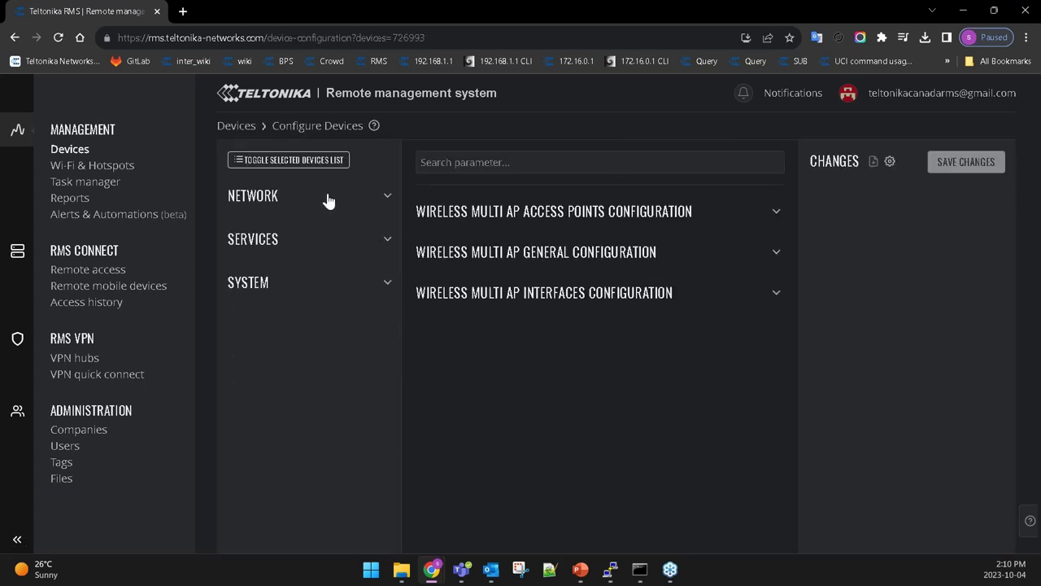
click(330, 199)
click(350, 234)
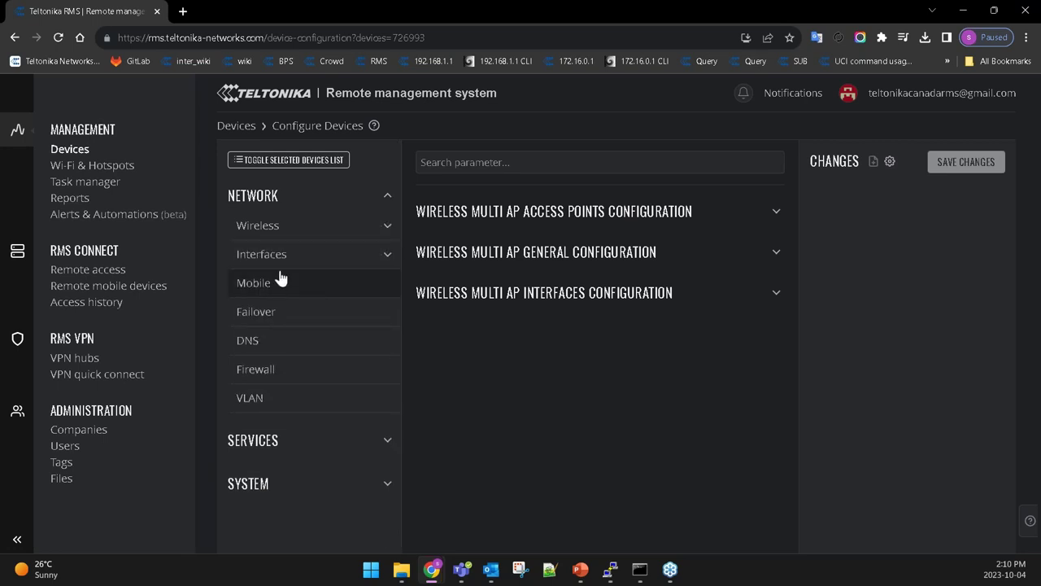
click(279, 256)
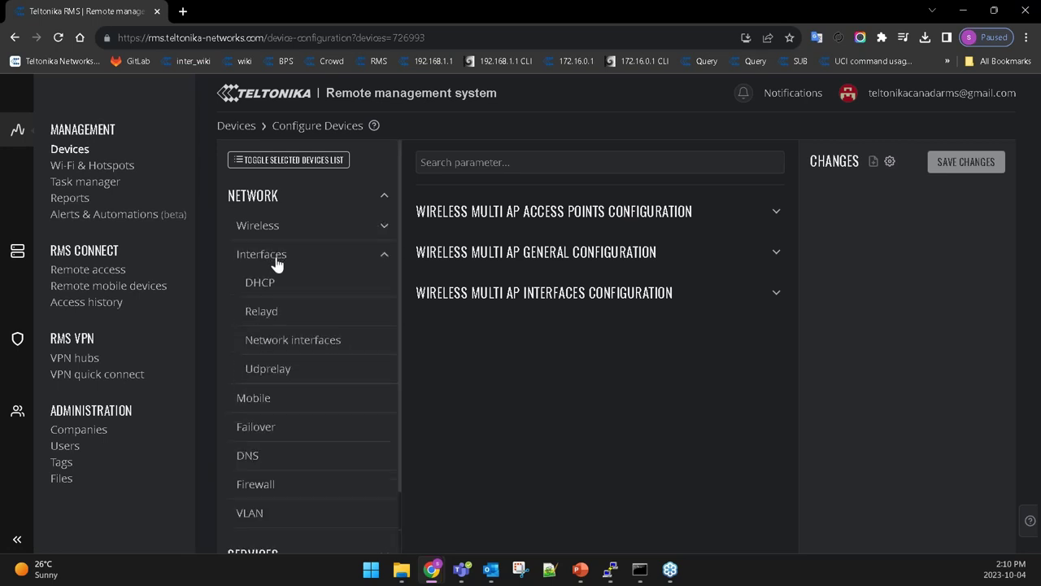
click(289, 347)
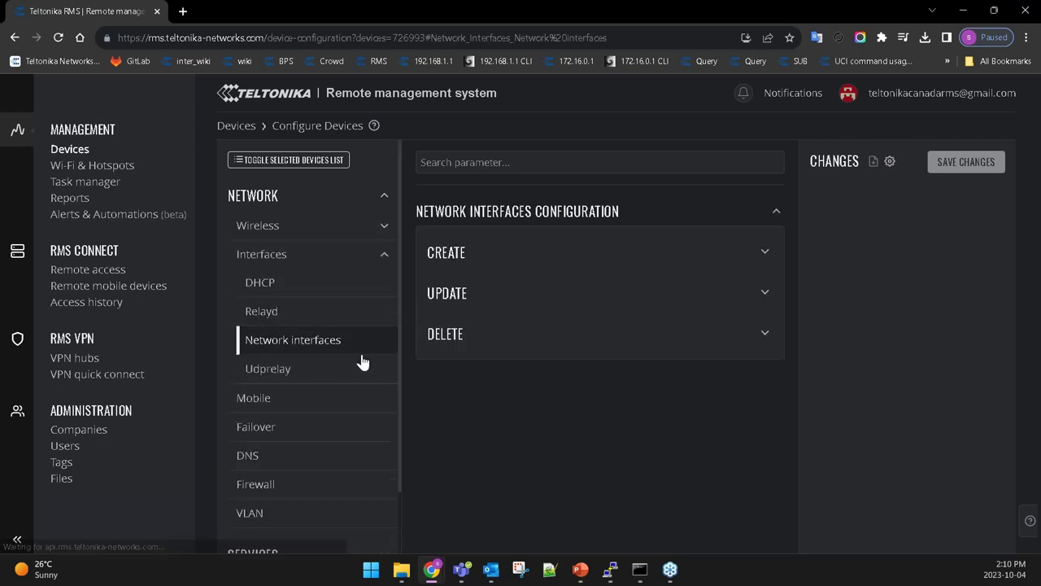
Fetch the current interface configurations from the device and choose the lan interface.
click(483, 303)
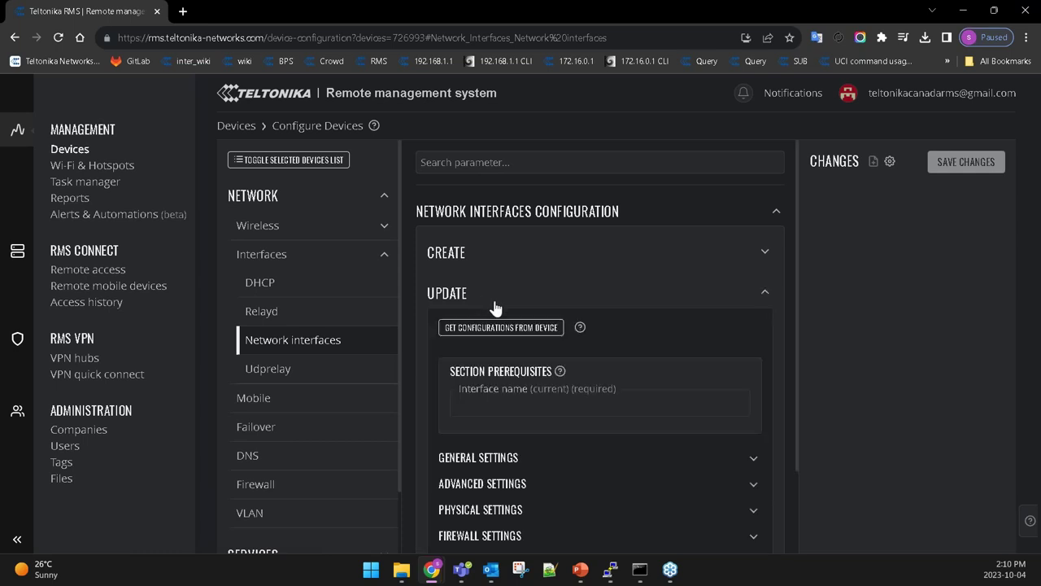
scroll(529, 303, down, 1)
click(501, 262)
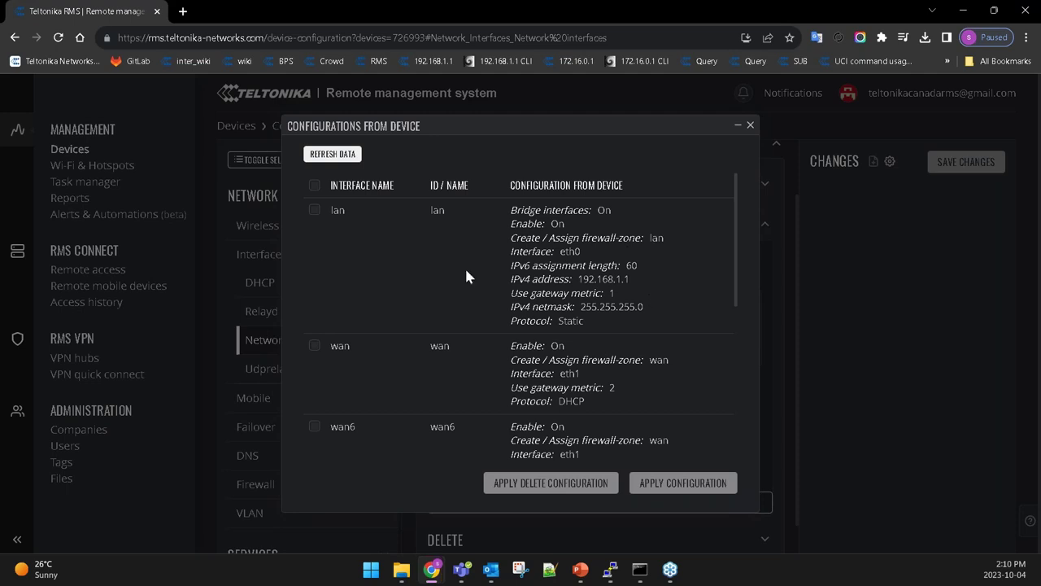
click(314, 211)
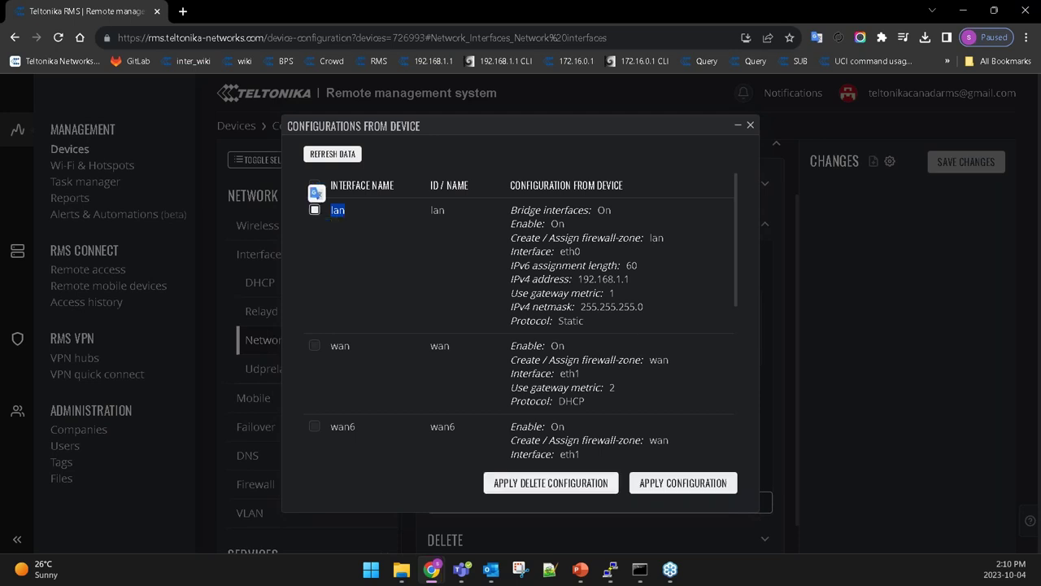
Load the lan settings and change its IPv4 address to 172.16.0.1.
click(676, 484)
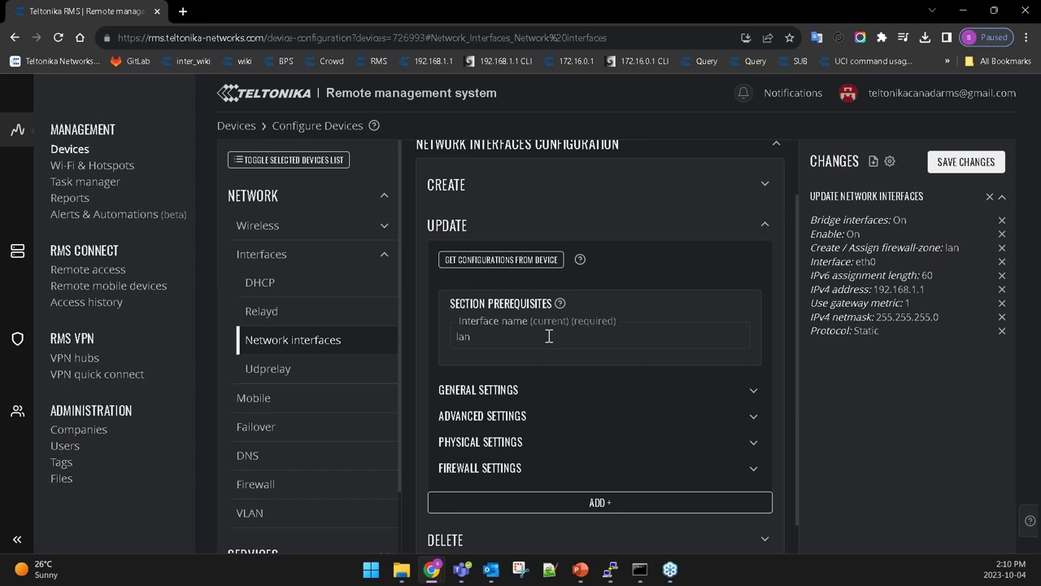
click(521, 389)
scroll(496, 436, down, 1)
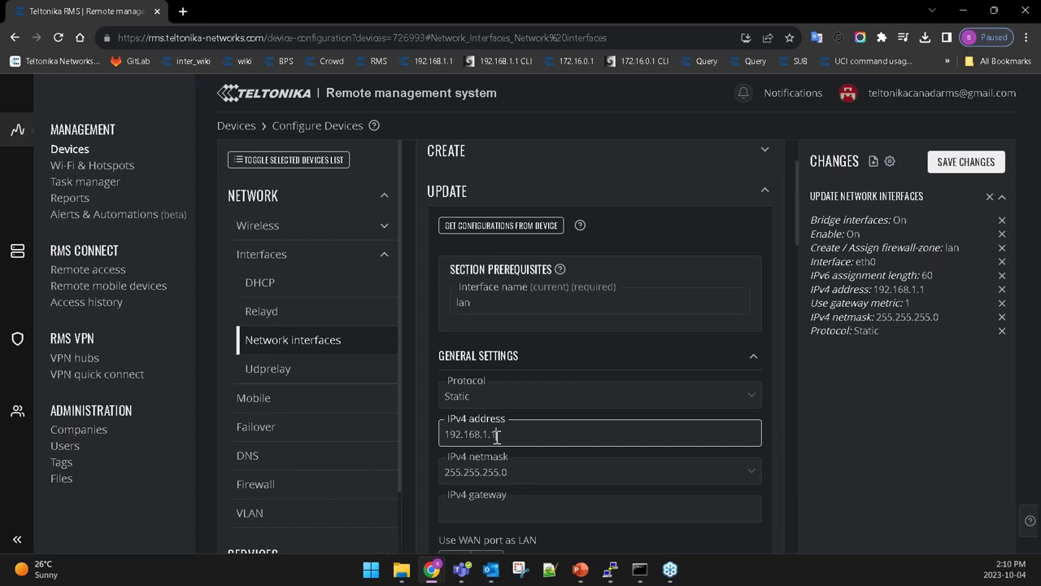
key(ctrl+a)
text(172.16.0.1)
scroll(587, 423, down, 2)
click(946, 417)
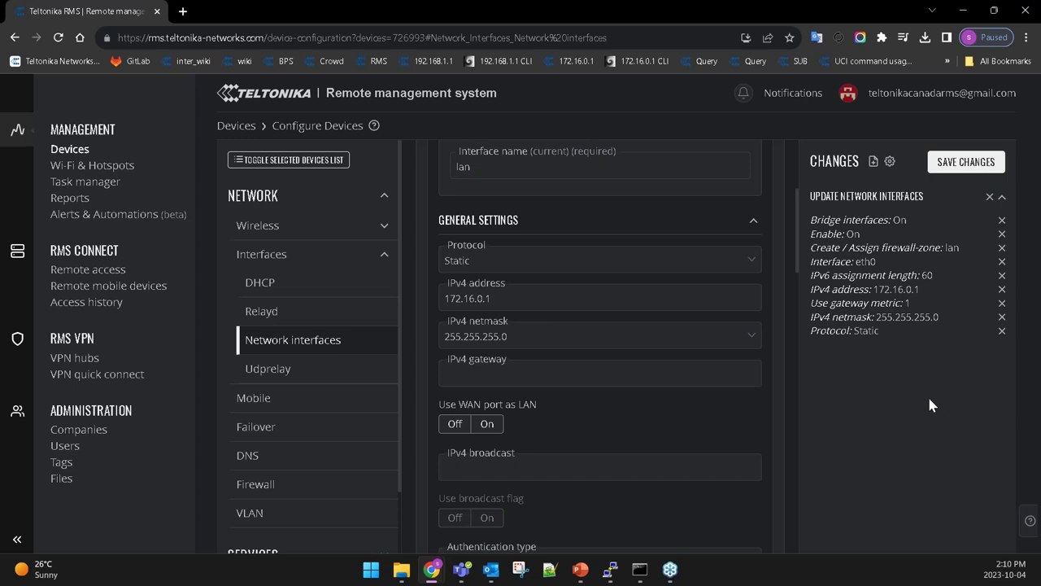
click(385, 198)
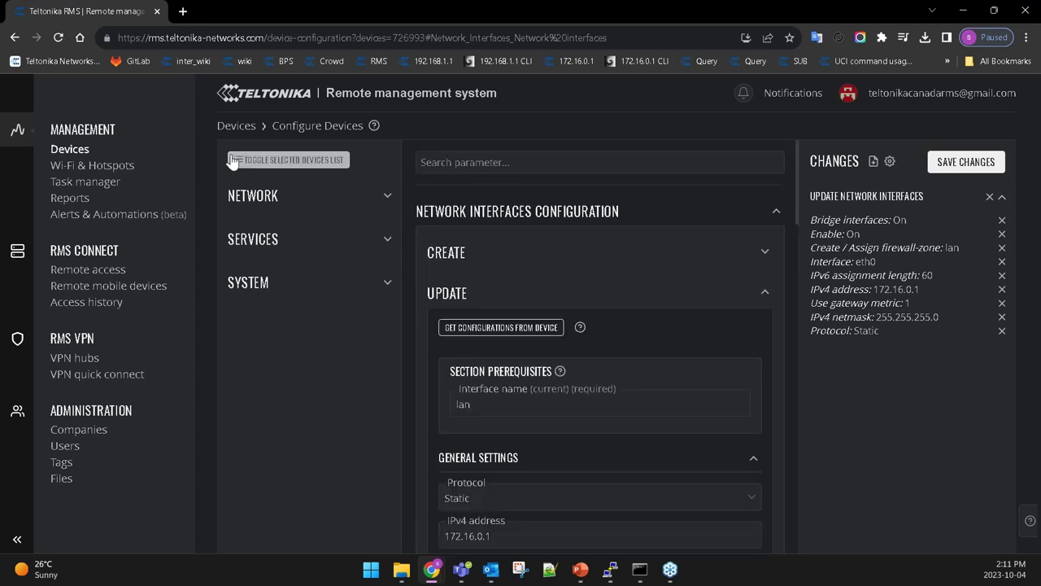
Return to the full Devices list and open WebUI access for a RUTX11 router.
click(236, 126)
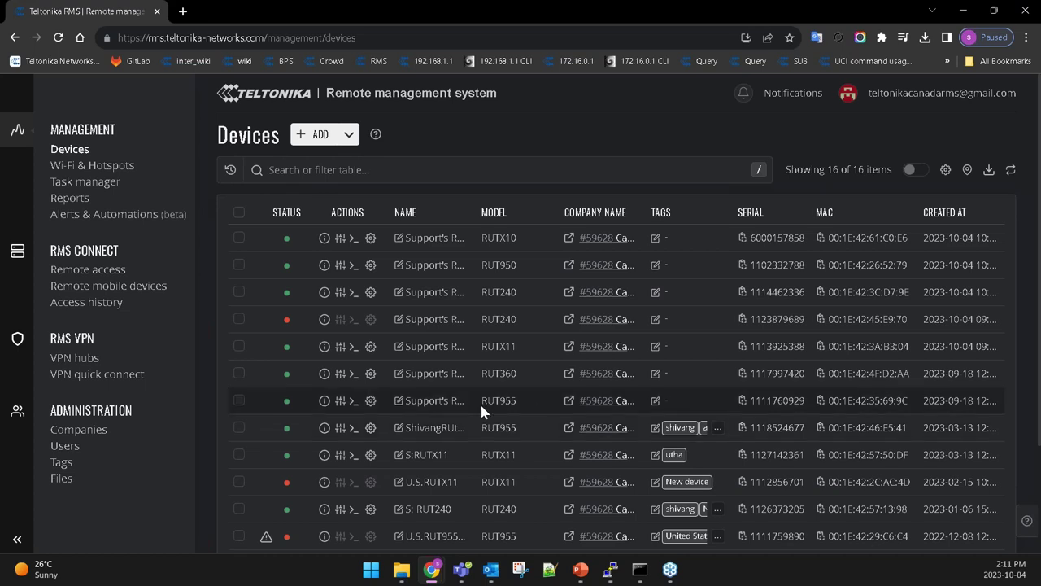
click(341, 347)
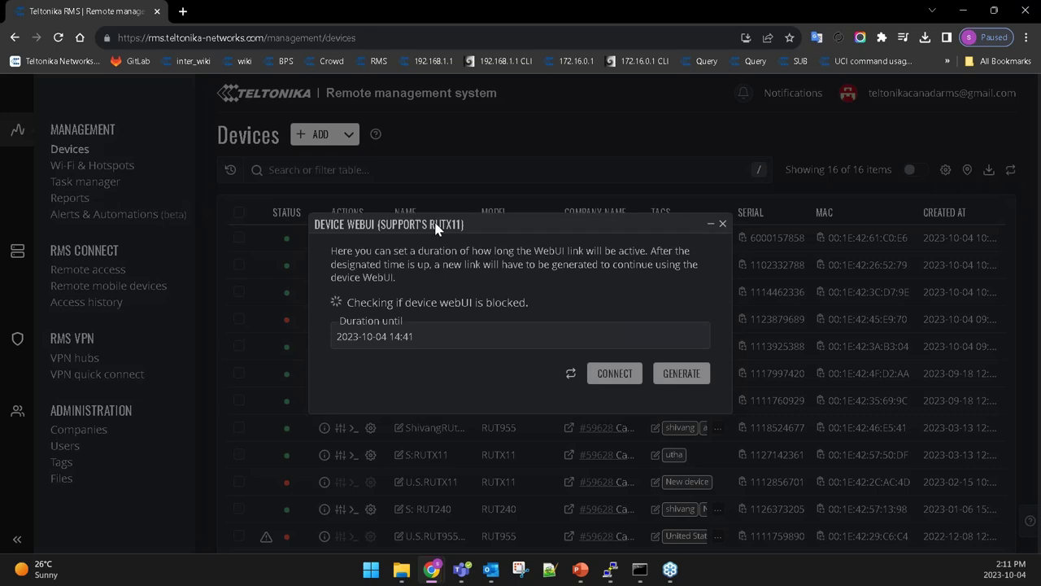
Close the Device WebUI dialog and open the S:RUTX11 device details page.
drag(542, 158, 546, 154)
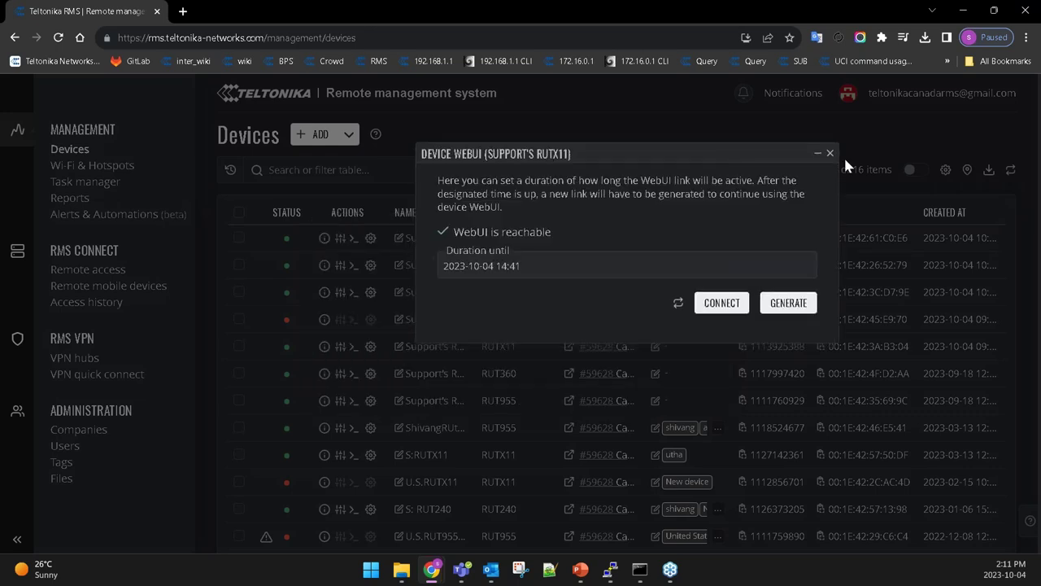
click(830, 153)
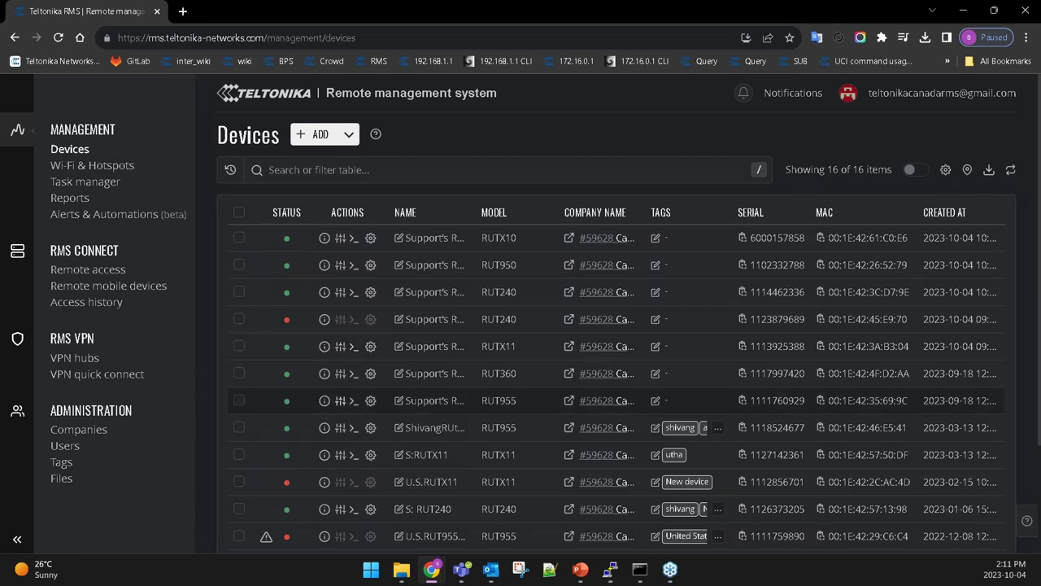
click(324, 459)
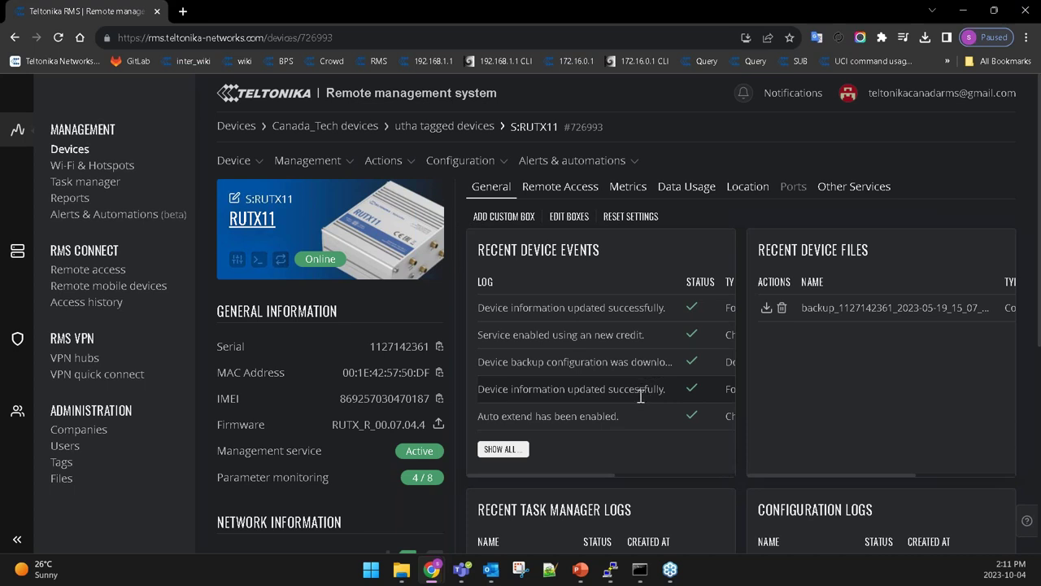
Delete the old WebUI link and set the new link's expiry to October 5.
click(237, 260)
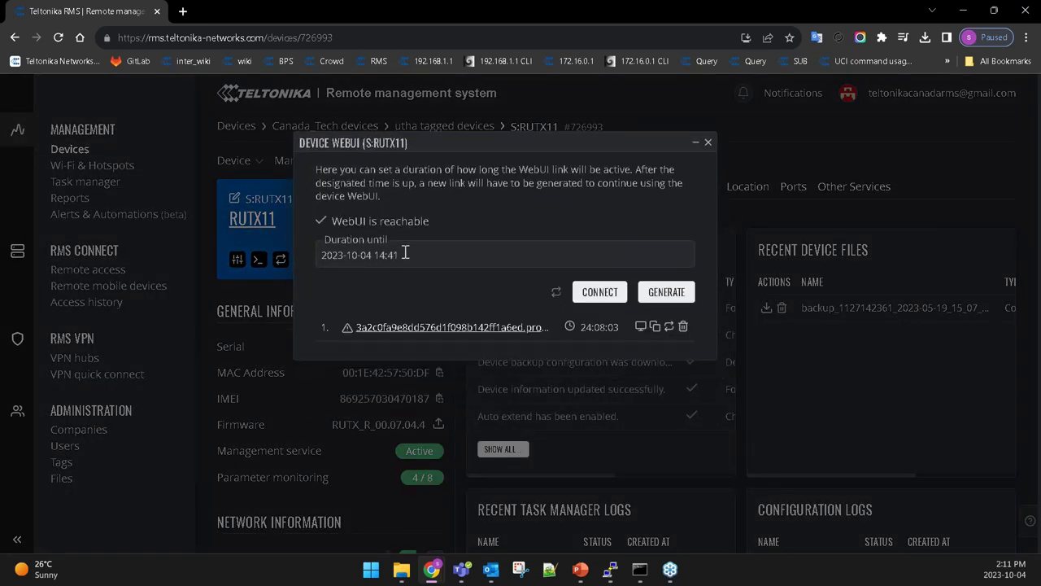
click(683, 326)
click(543, 325)
click(437, 257)
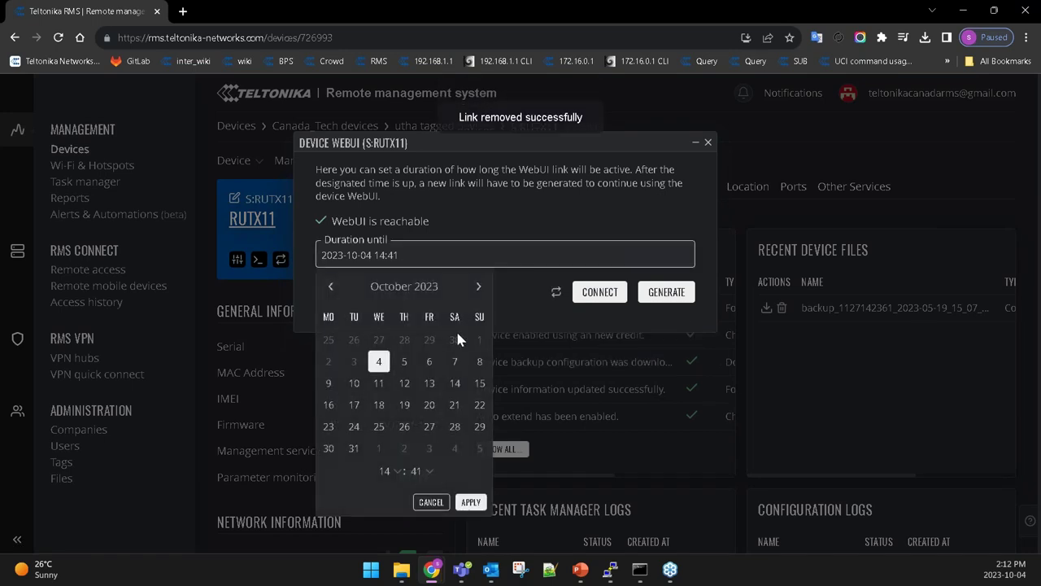
click(405, 361)
click(471, 502)
Generate the new WebUI link and open the router's login page from it.
click(662, 294)
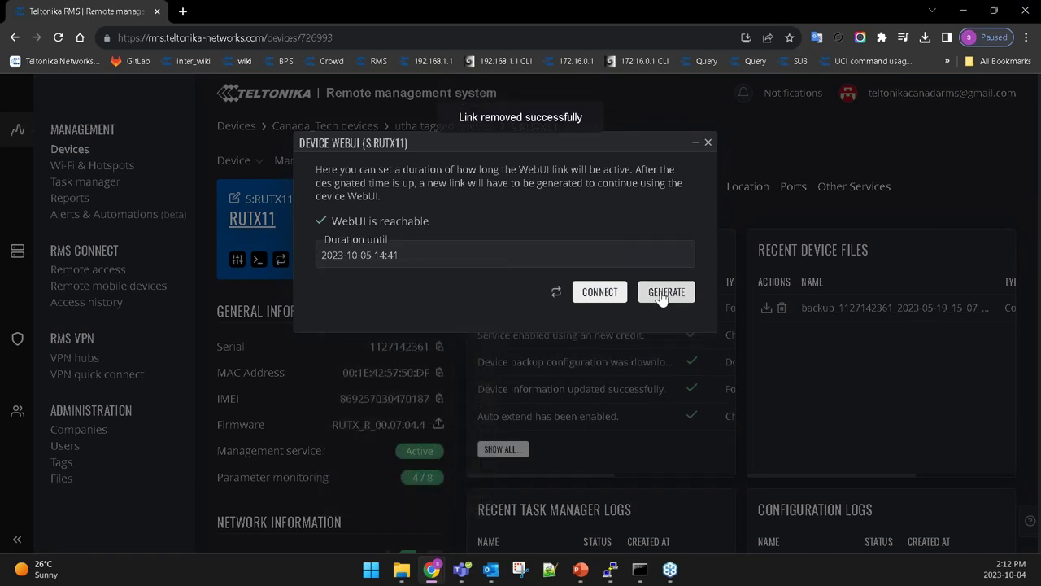
click(434, 257)
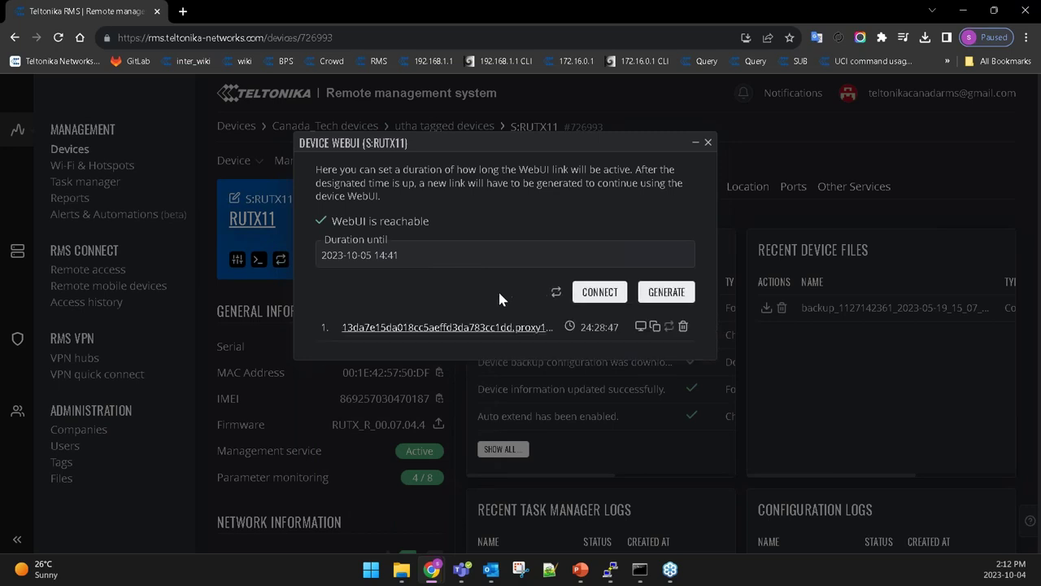
click(447, 330)
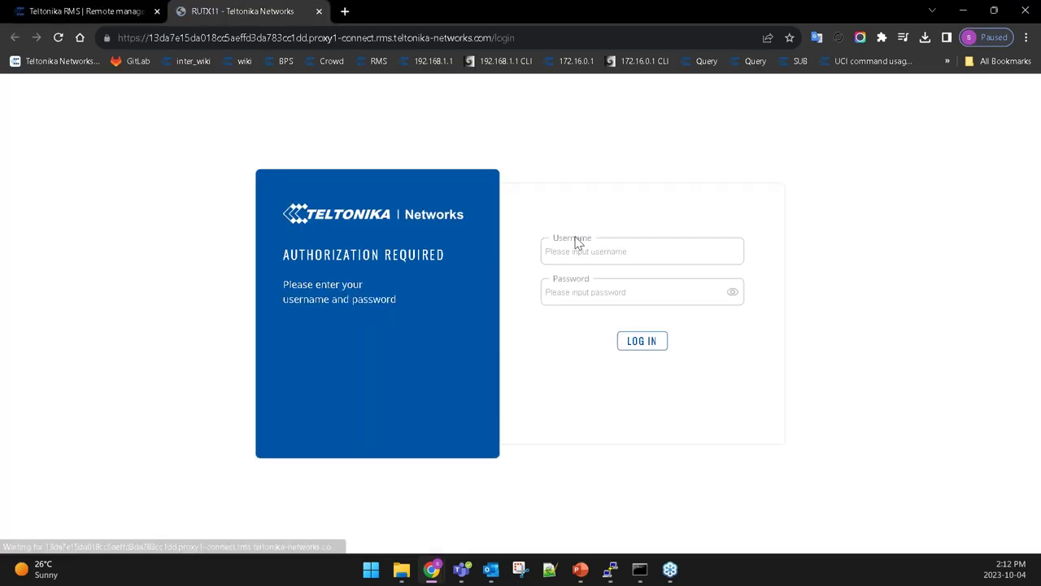
click(615, 252)
Log in with saved admin credentials, then retry after retyping the account password.
click(375, 254)
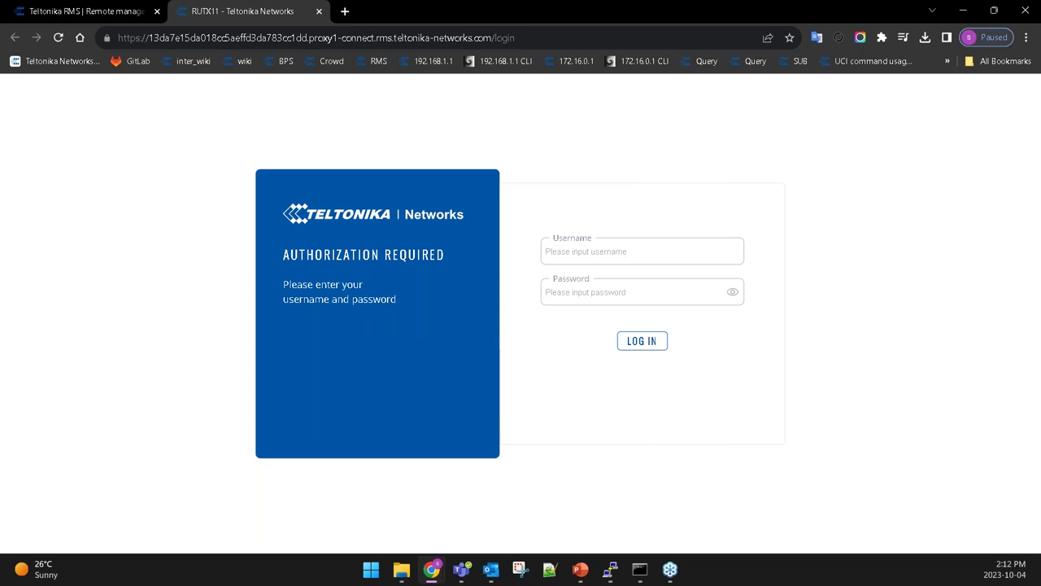
click(649, 345)
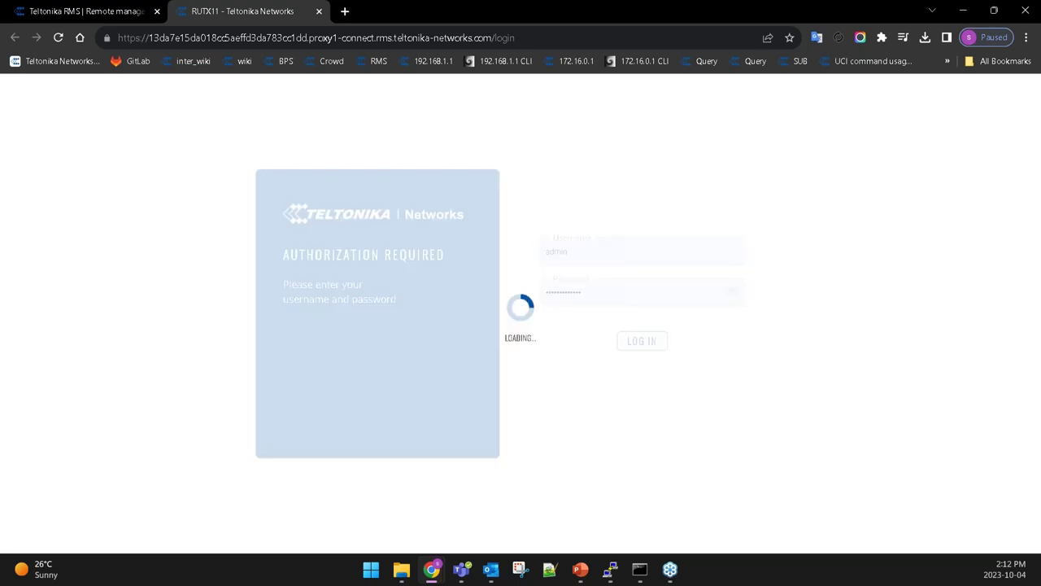
click(622, 300)
double_click(622, 300)
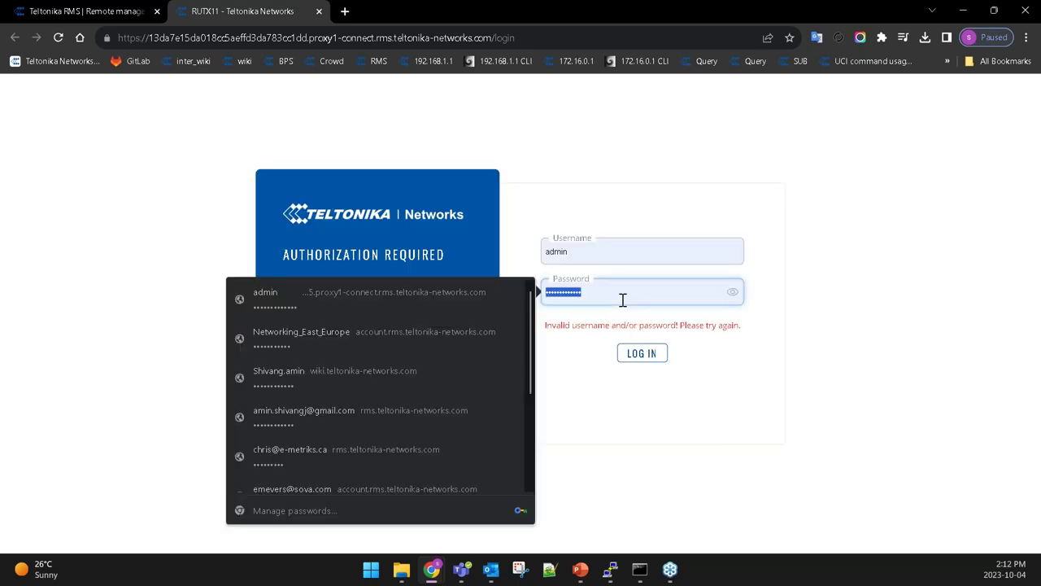
text(a)
key(BackSpace)
text(admin123456)
key(Return)
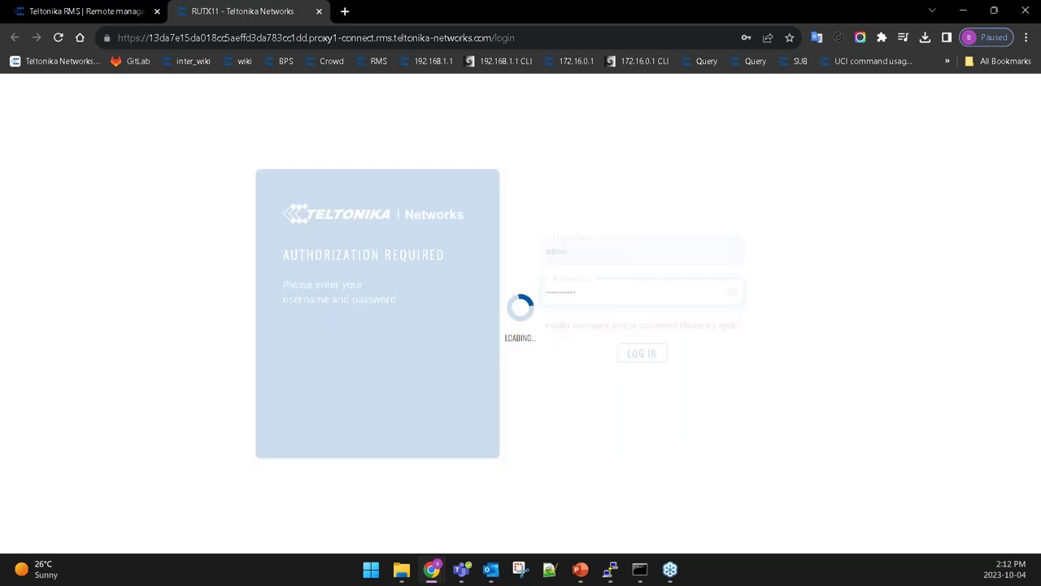
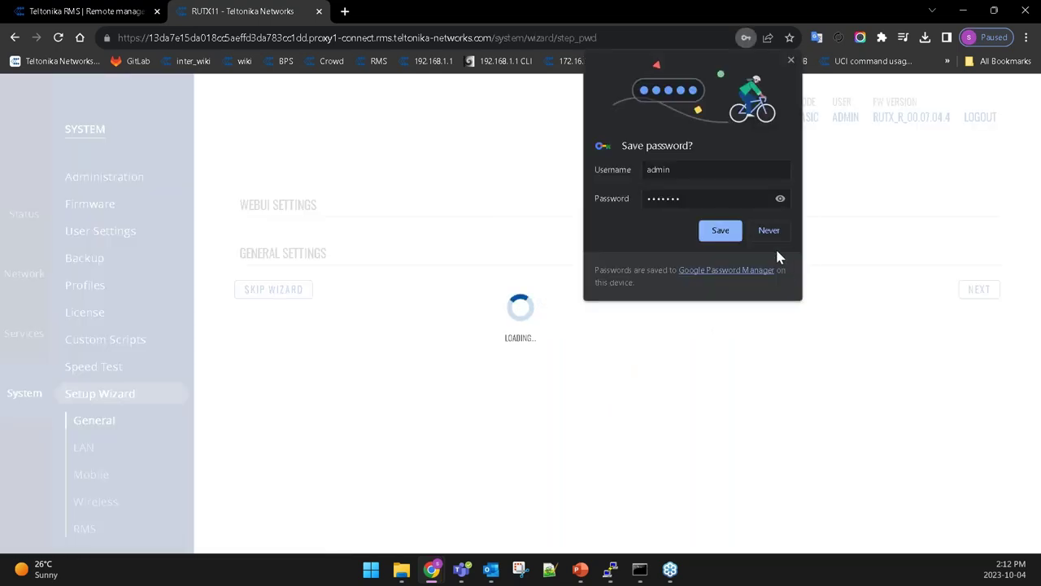
Decline Chrome's password saving and replace the RUTX11 default admin password with a new one.
click(771, 231)
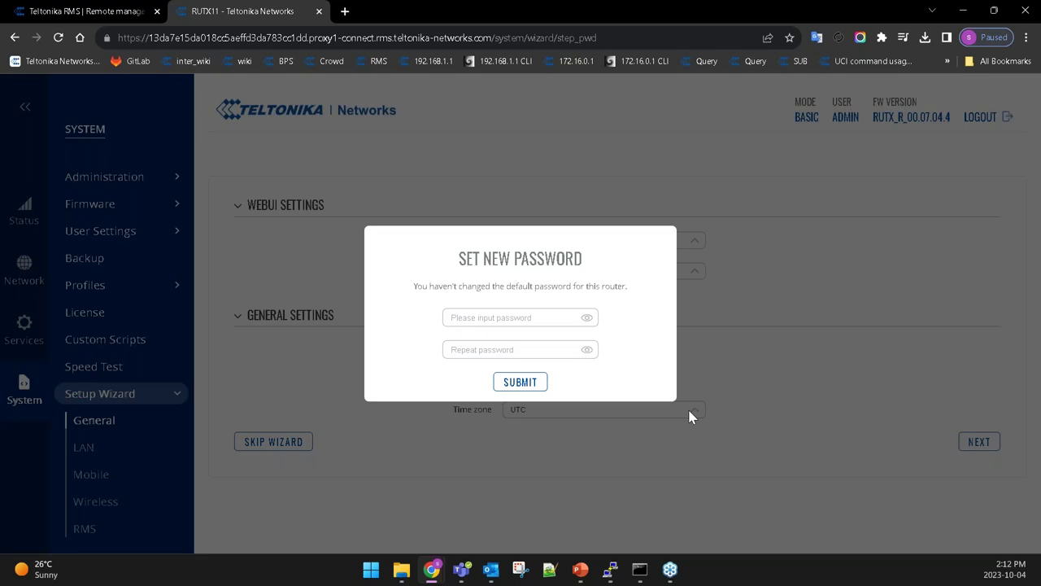
click(521, 320)
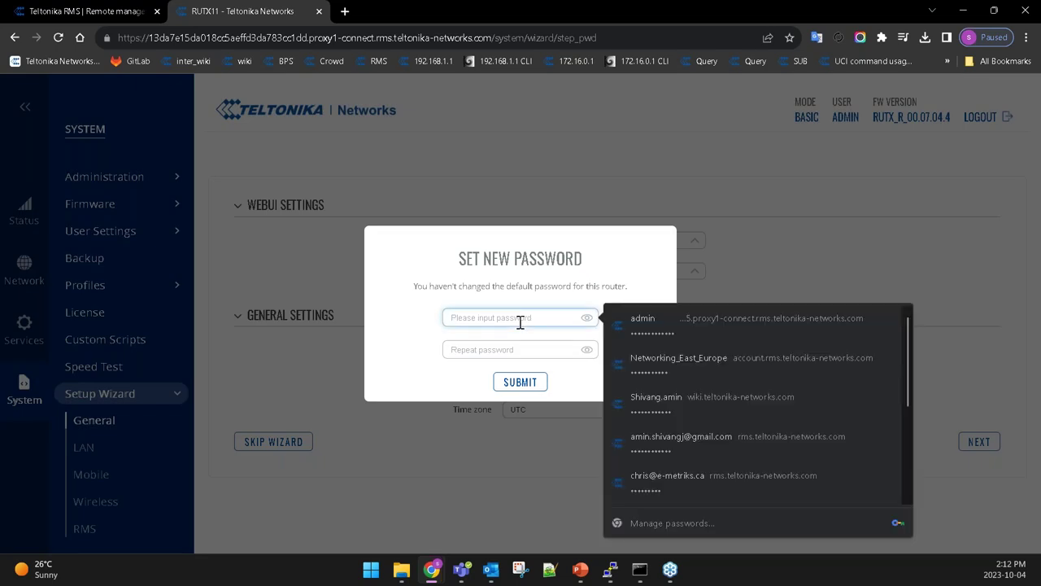
click(635, 321)
click(541, 347)
text(••••••••••)
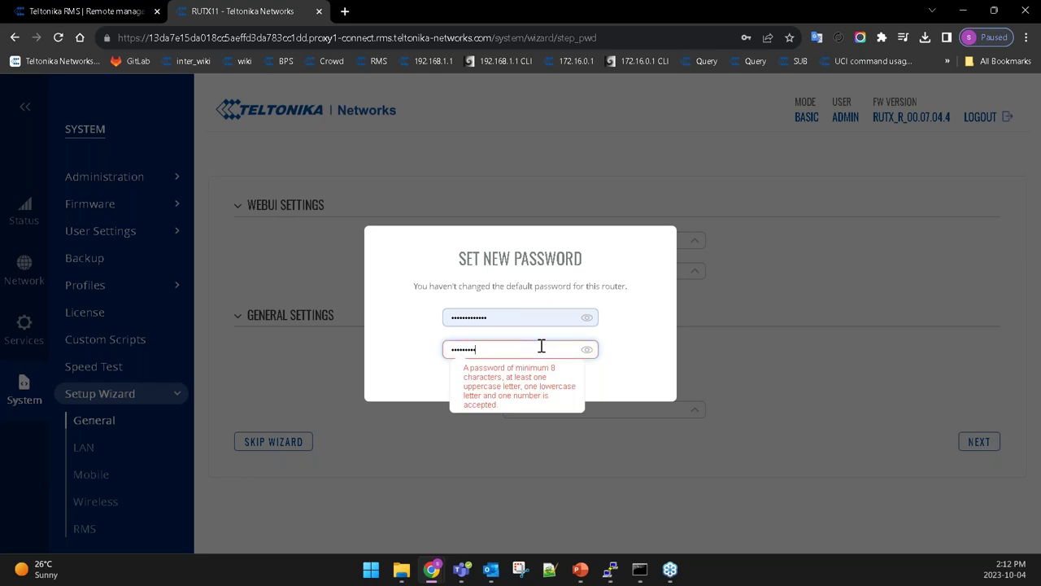
text(•••)
key(Return)
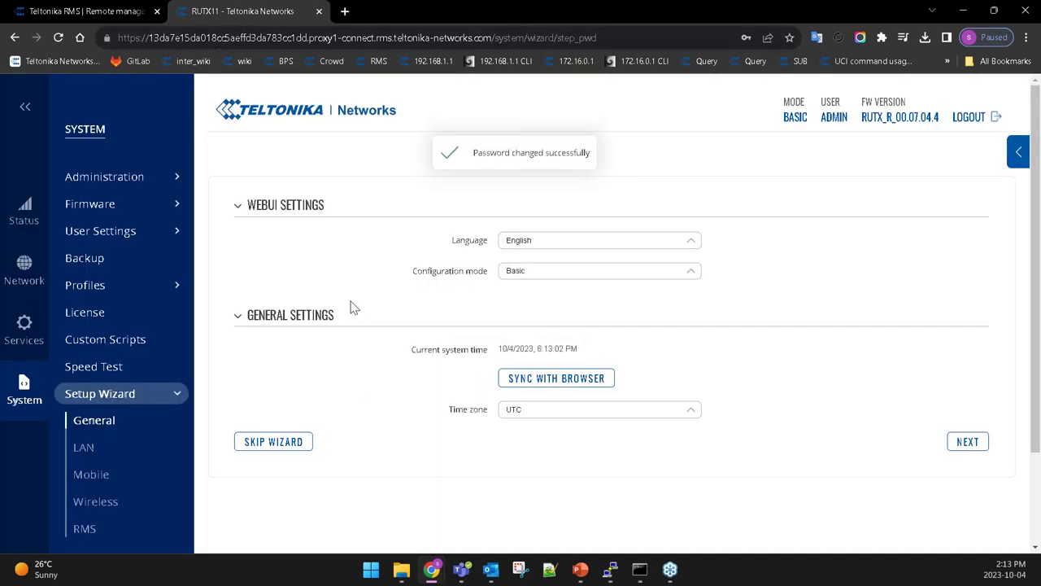
Switch the RUTX11 WebUI to Advanced mode, view Network Interfaces, then return to RMS.
mouse_move(39, 276)
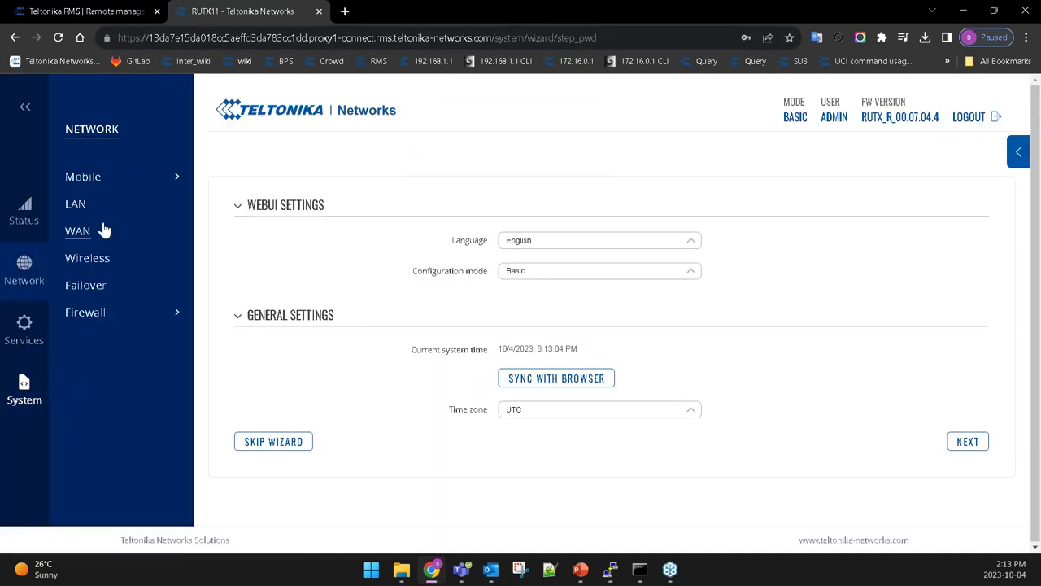
click(795, 118)
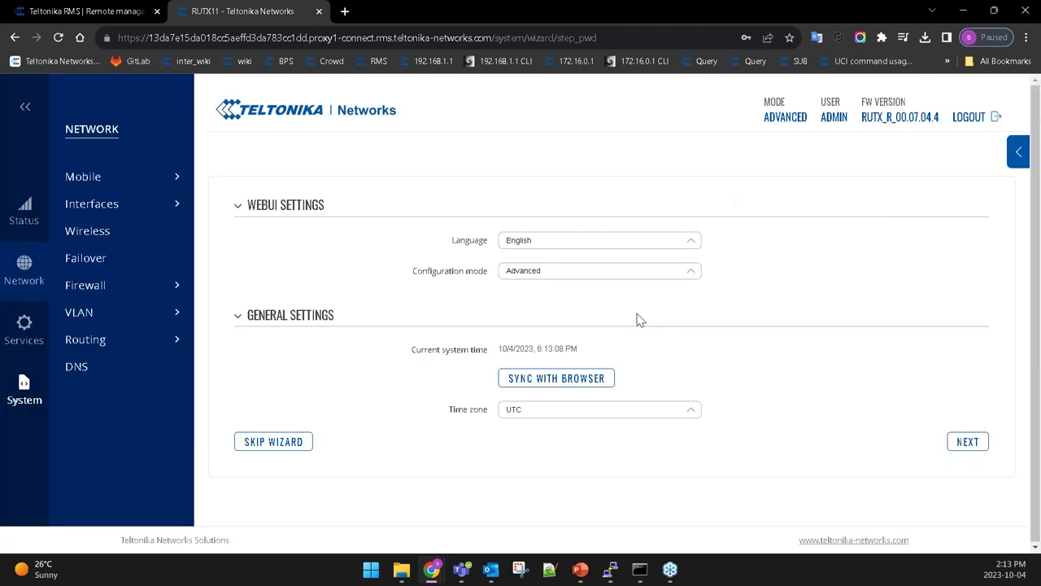
click(132, 209)
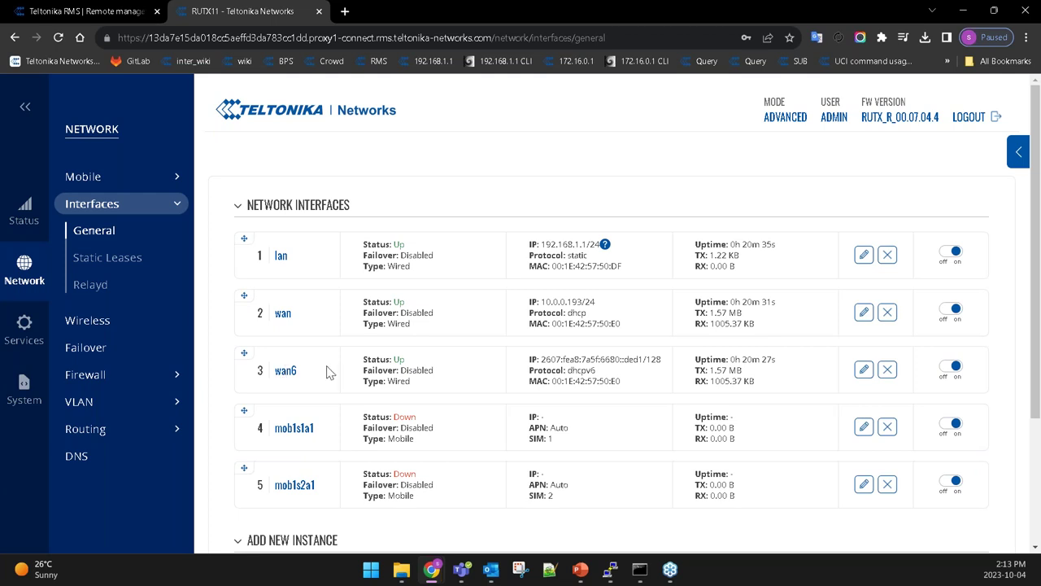
click(87, 14)
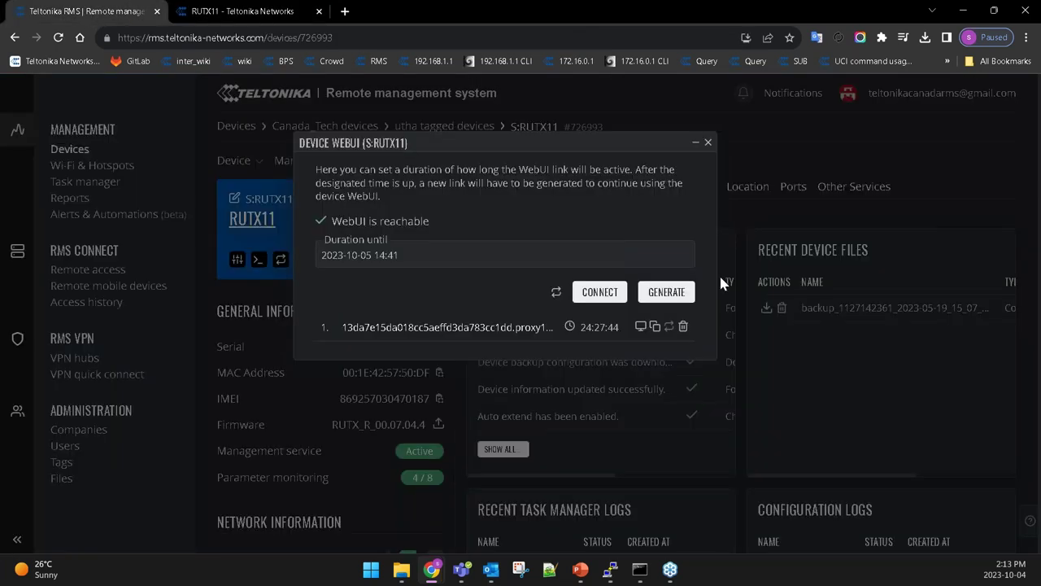
Close the Device WebUI dialog and get a new RUTX11 HTTP (80) remote access entry listed.
click(708, 144)
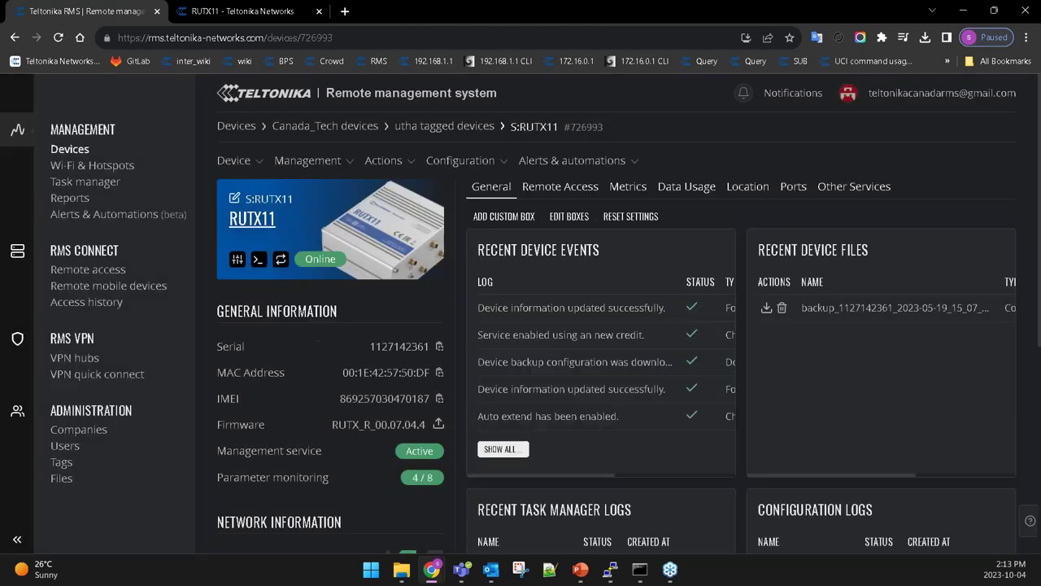
click(258, 266)
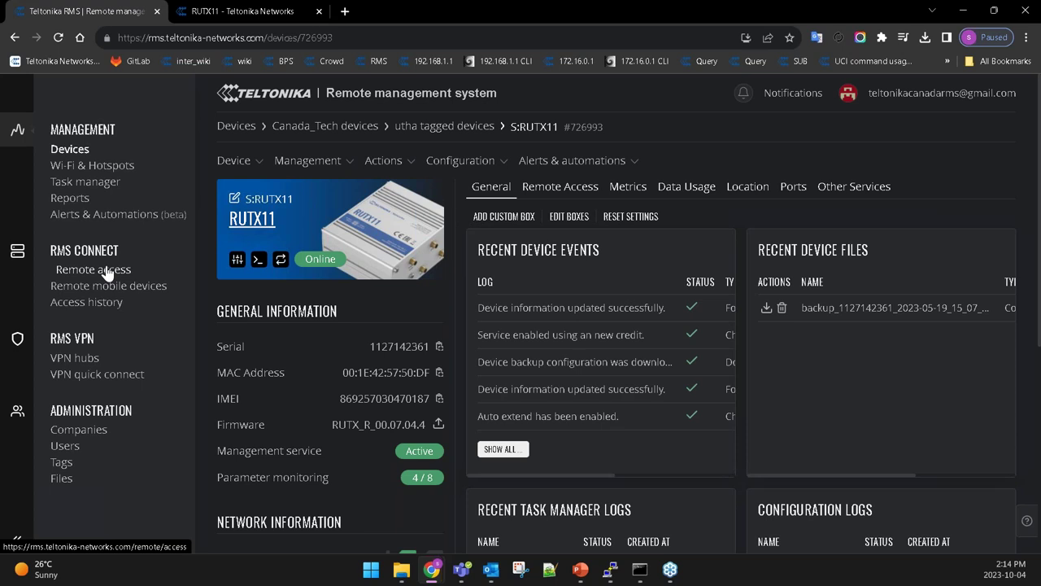
click(106, 274)
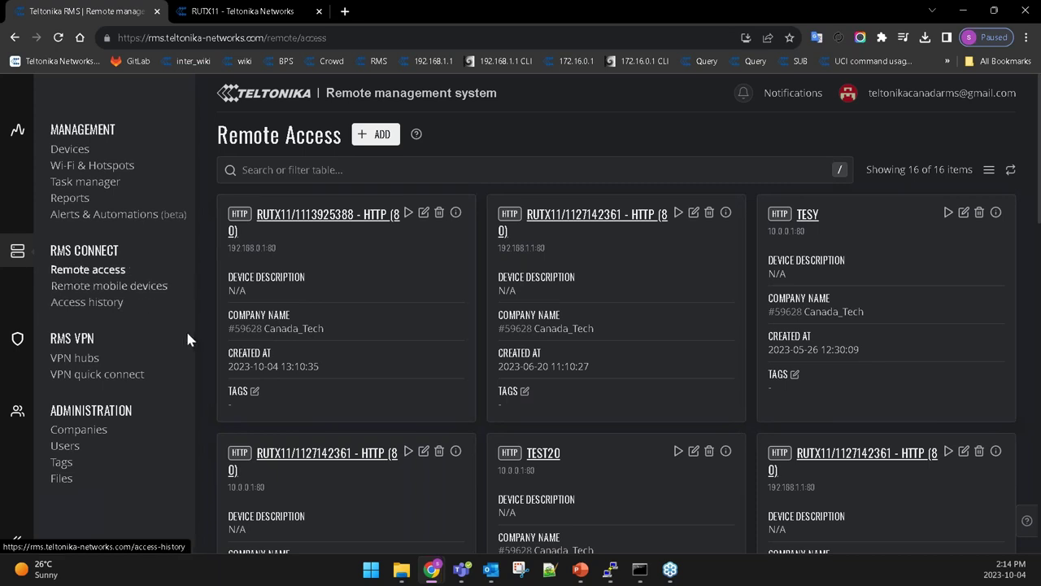
Launch the first RUTX11 HTTP remote-access card to reach the router's Network Interfaces list.
click(359, 300)
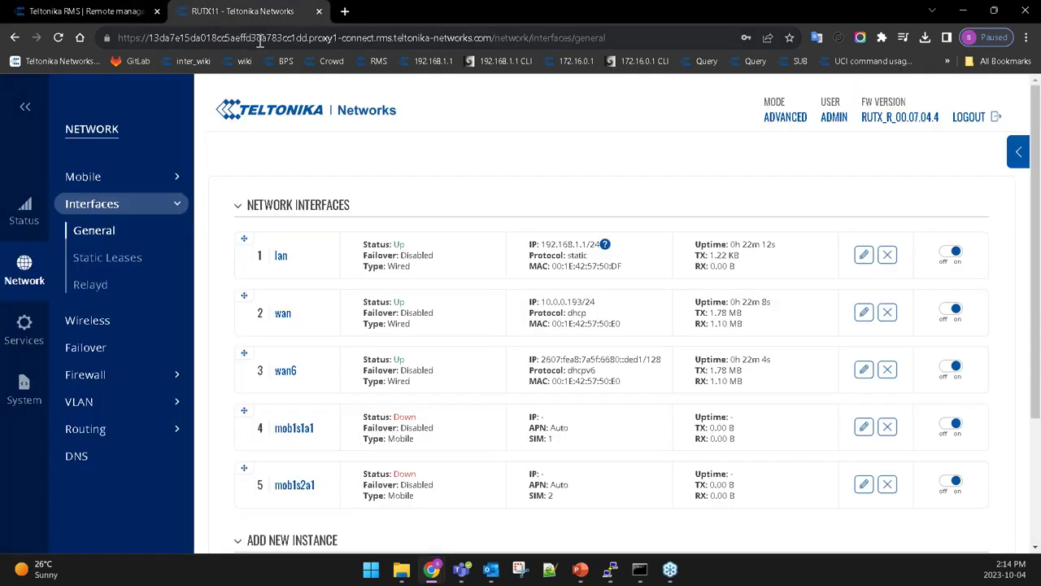
Go back from the router WebUI to Teltonika RMS and bring up the six-hub VPN Hubs list.
click(261, 41)
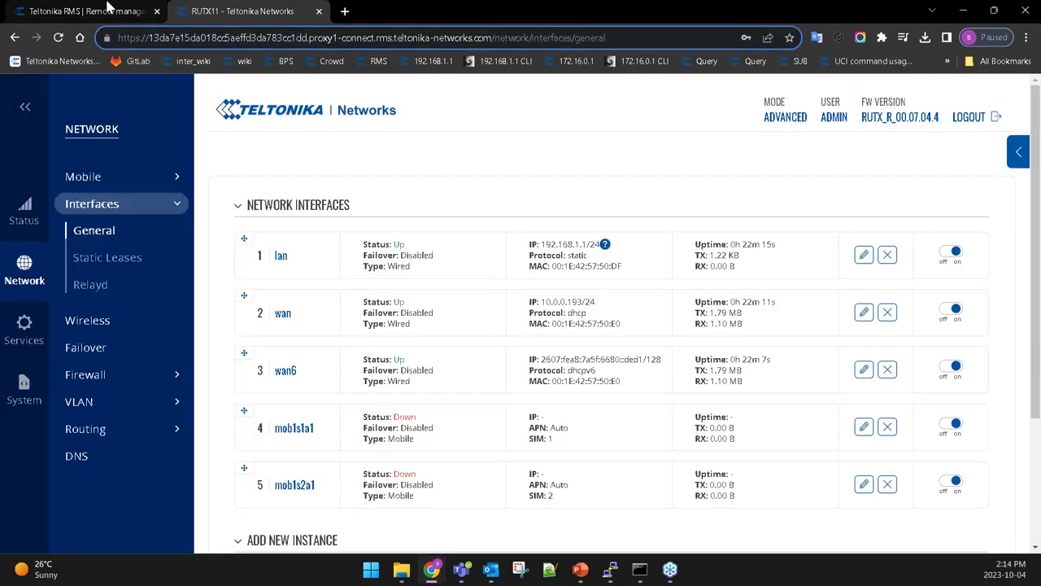
click(98, 9)
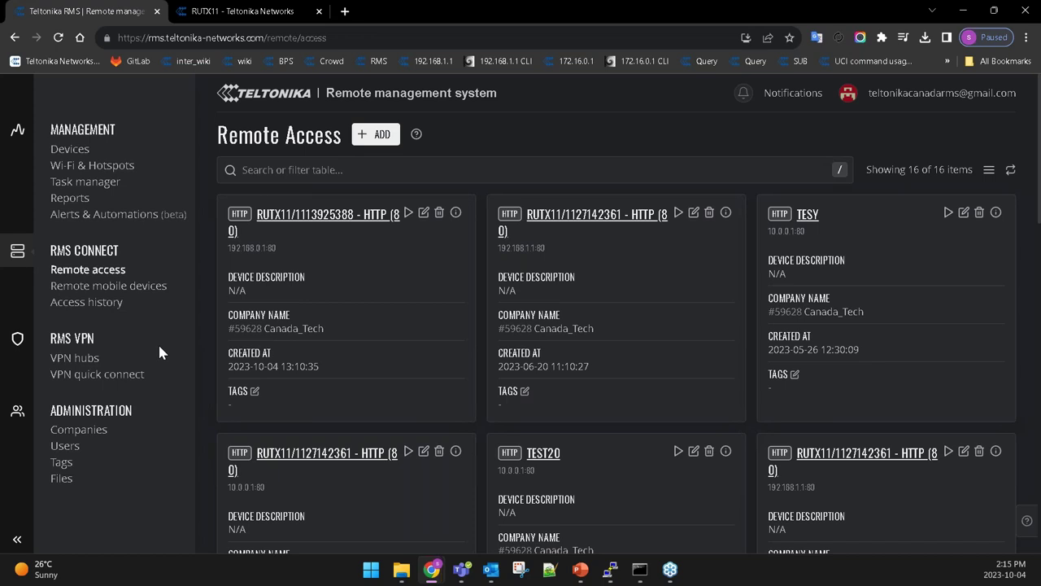
click(102, 366)
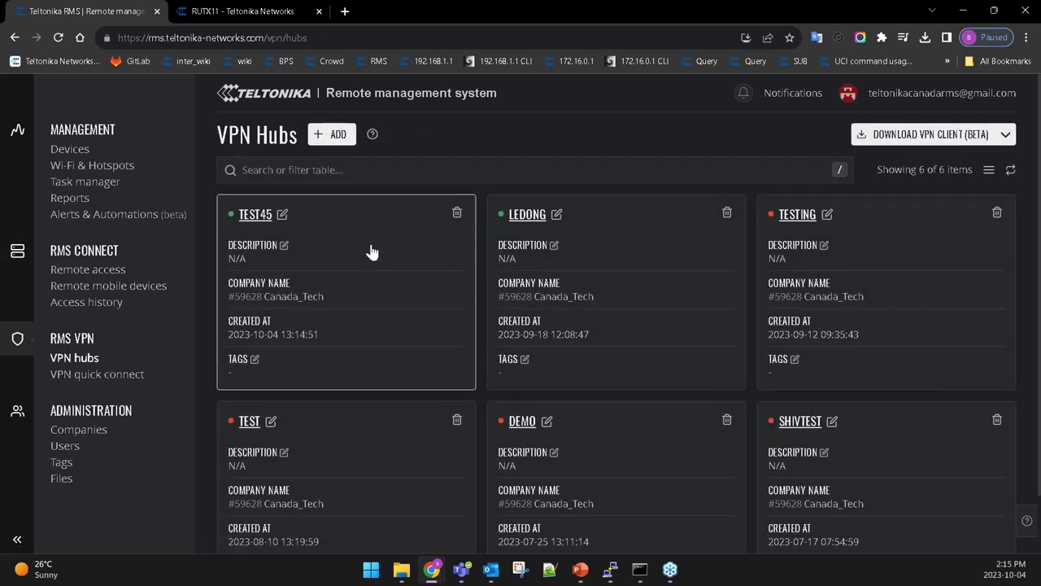
Open the TEST45 hub and review its Clients and Data Usage tabs, ending on Clients.
click(371, 251)
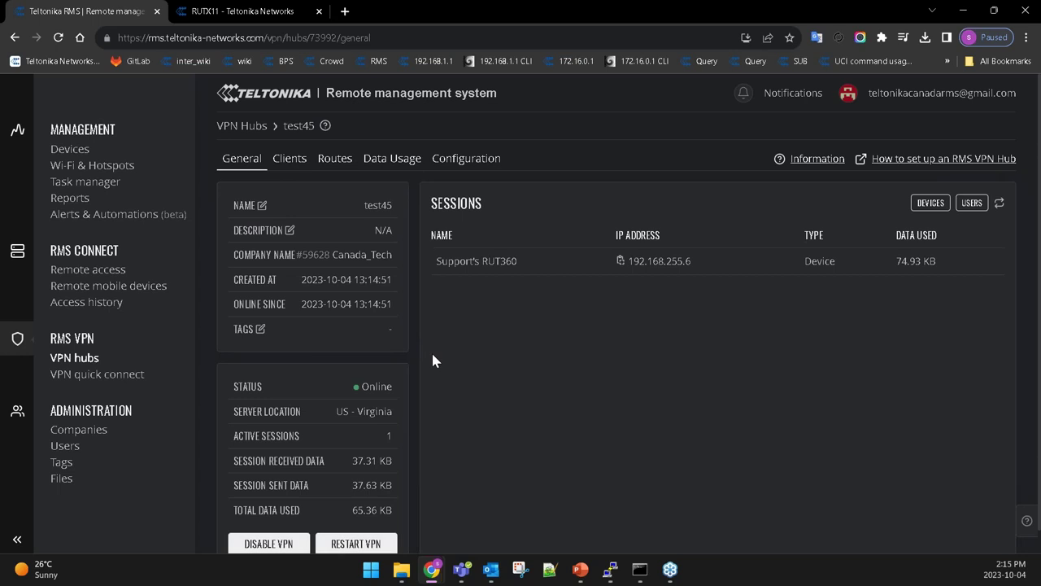
click(290, 157)
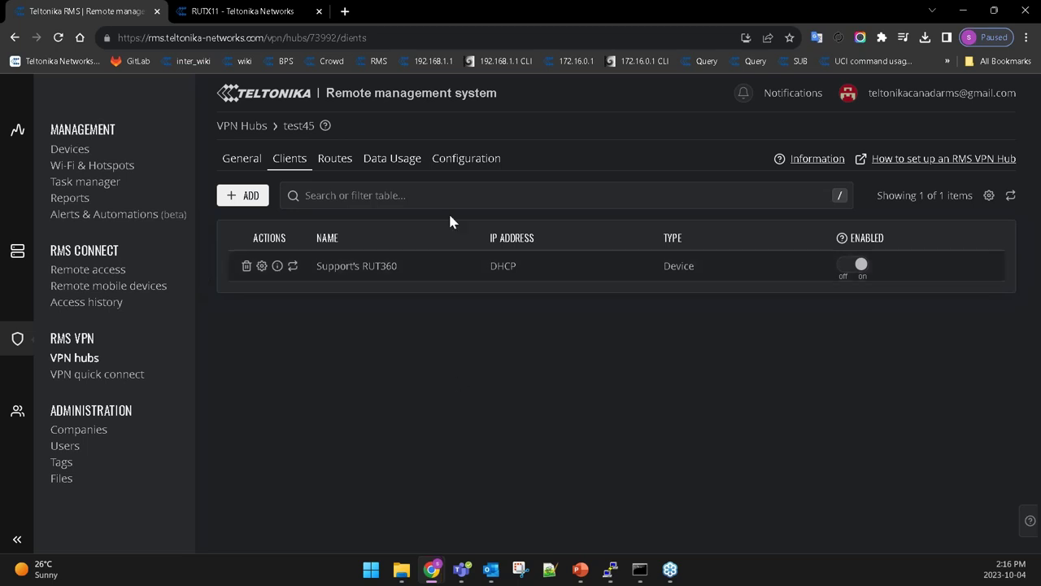
click(419, 162)
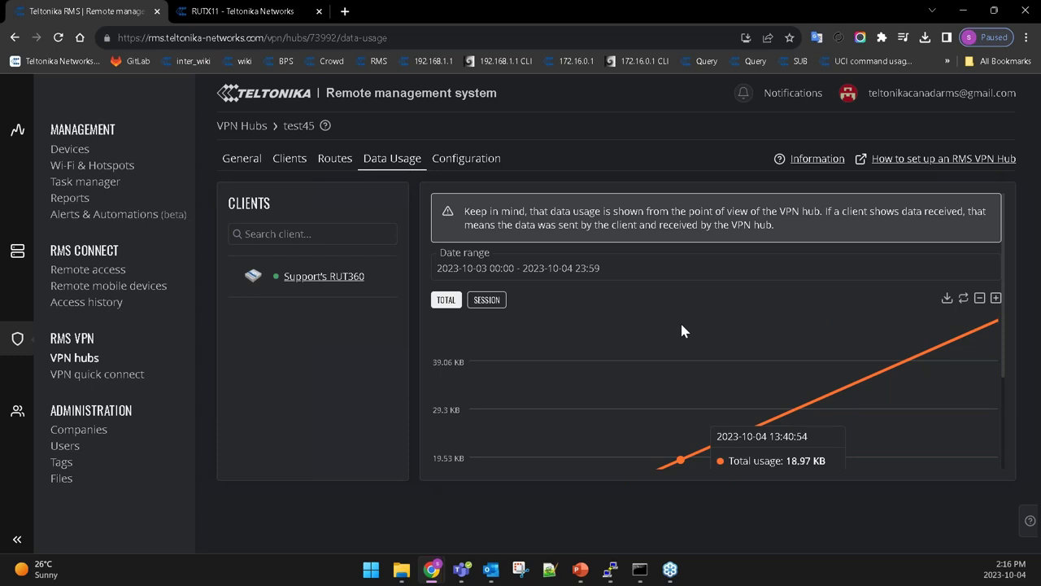
click(301, 167)
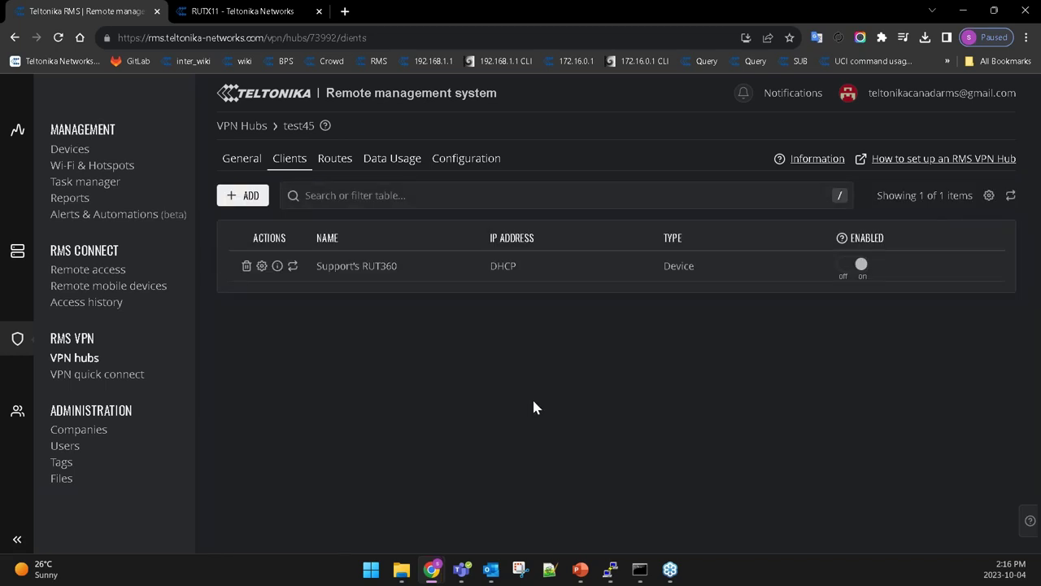
Add Support's RUT950 from the RMS Devices list as a second test45 hub client.
click(244, 199)
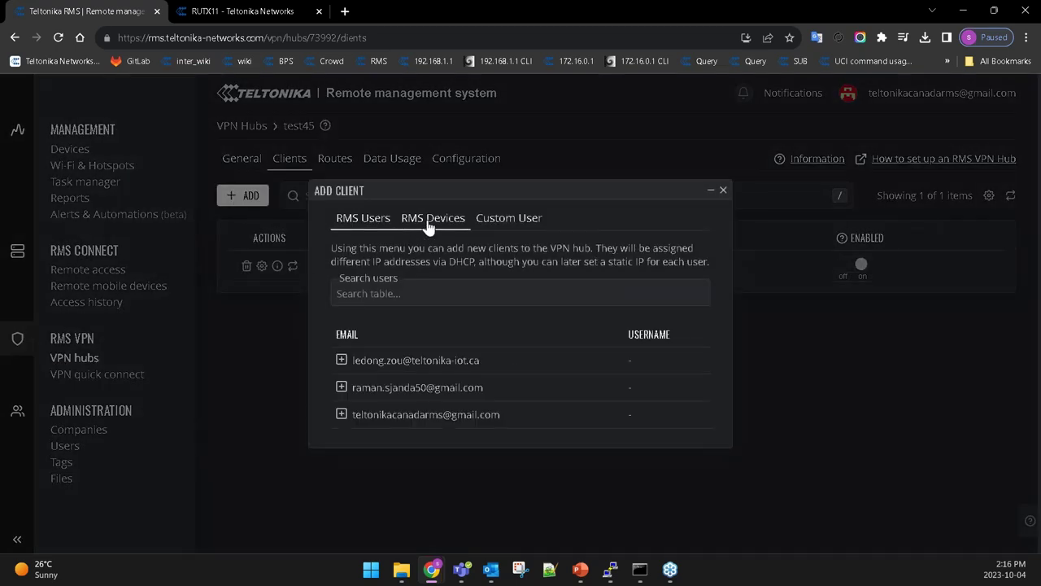
click(429, 221)
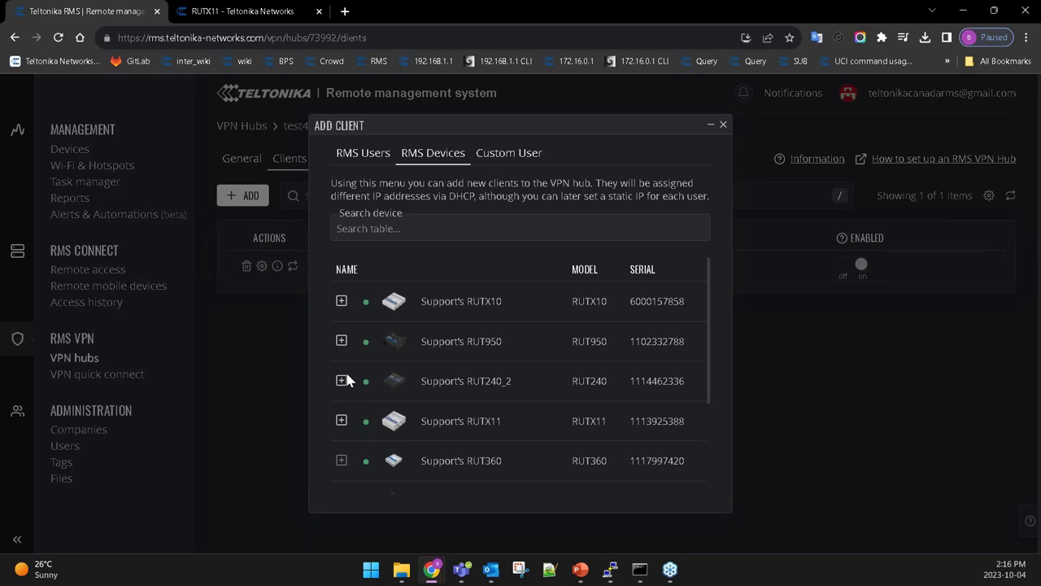
click(341, 340)
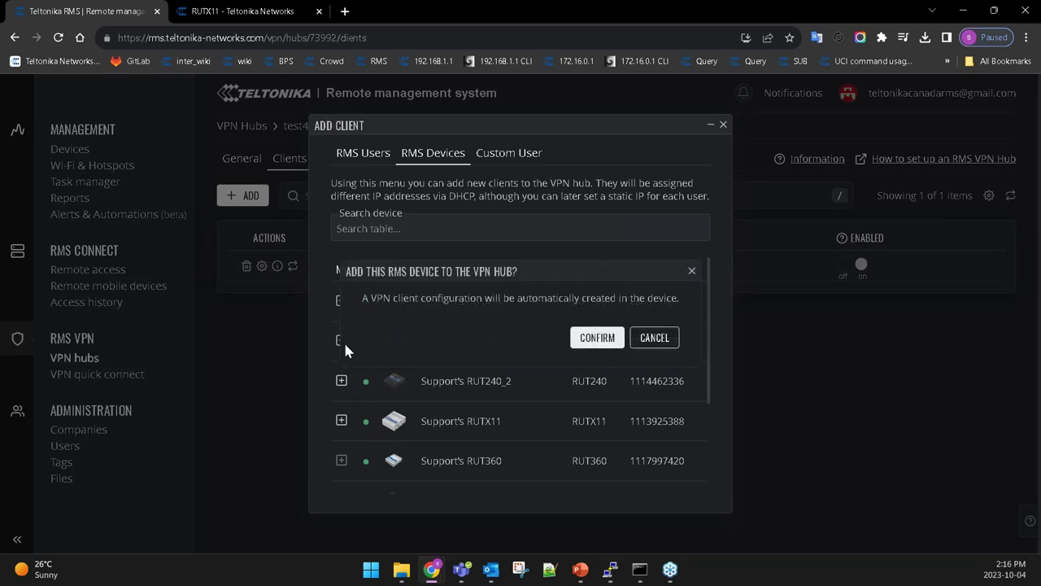
click(597, 340)
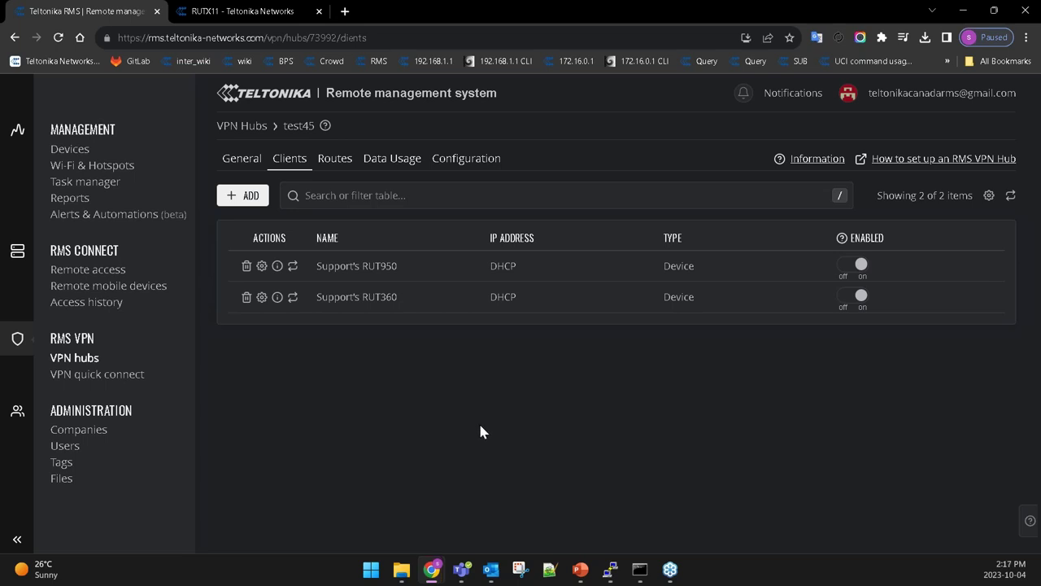
click(233, 200)
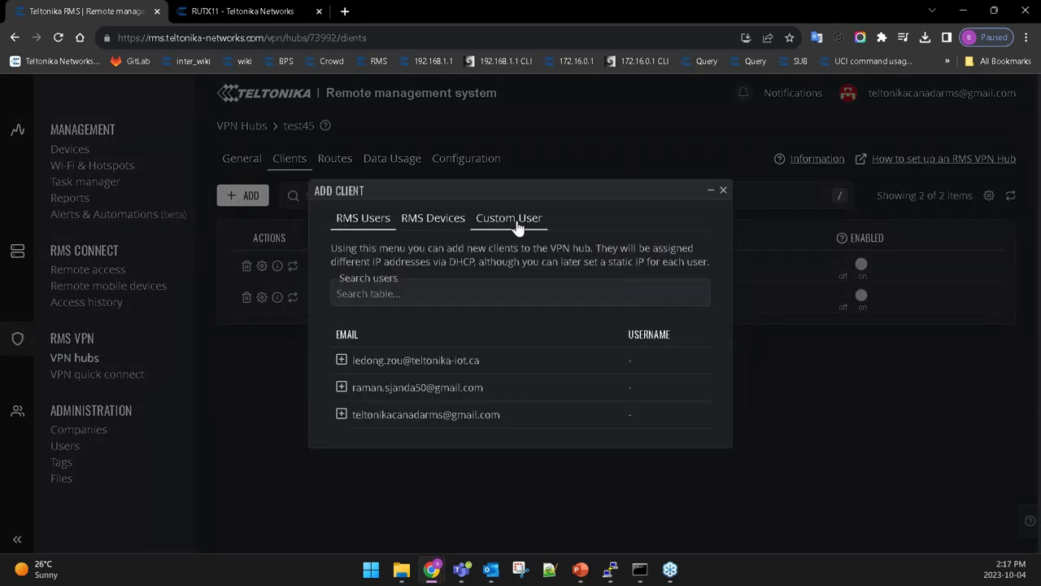
Add the signed-in RMS user as a third test45 client, then view the hub's Routes.
click(512, 218)
click(352, 269)
click(512, 218)
click(362, 268)
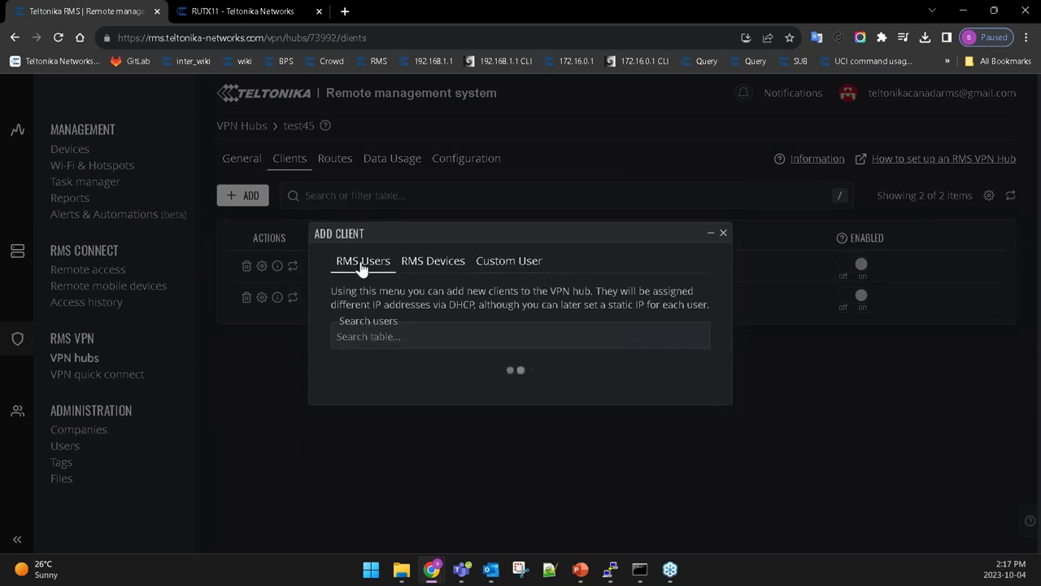
click(340, 416)
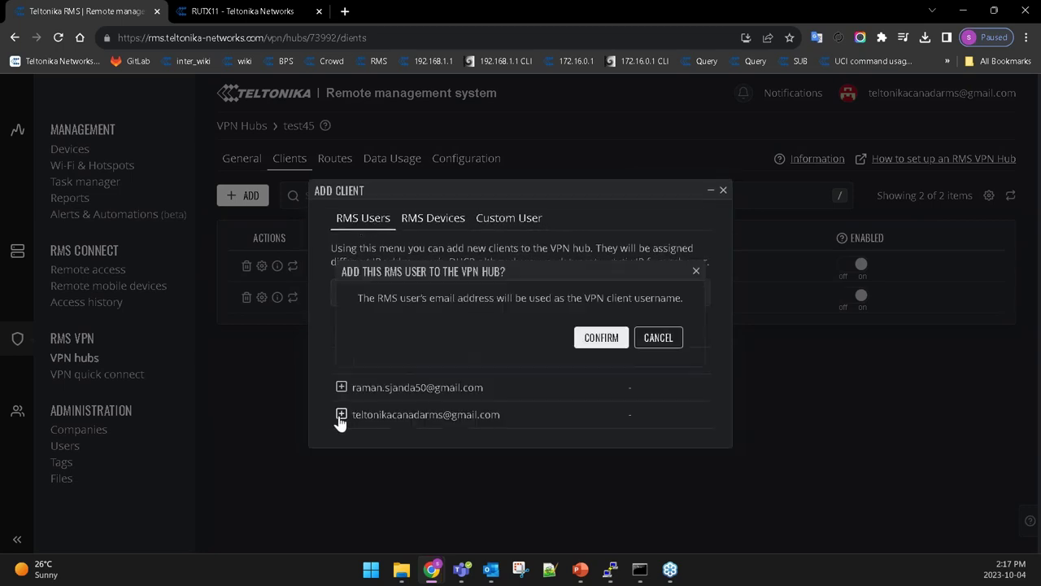
click(599, 338)
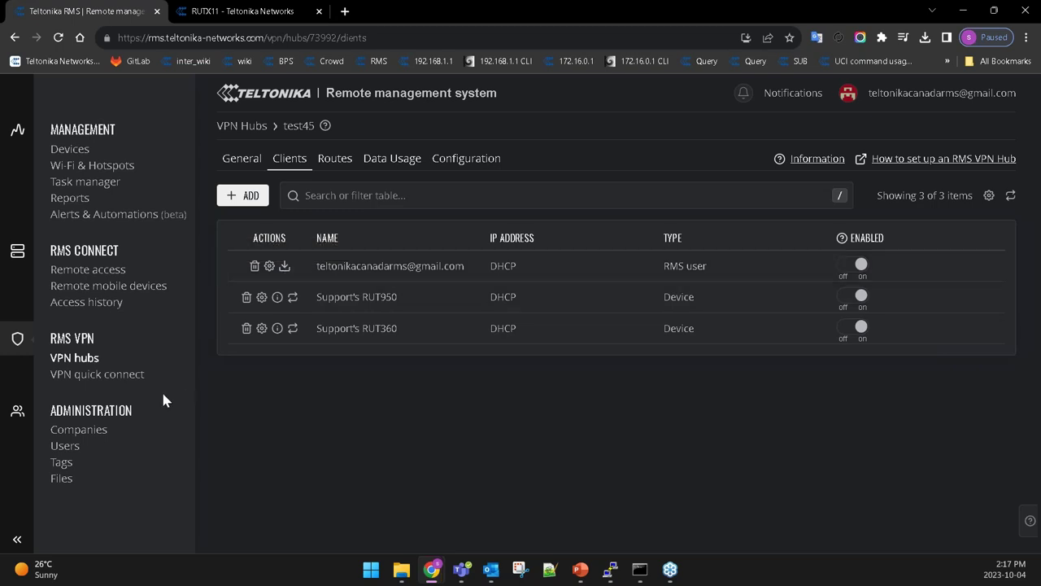
click(347, 162)
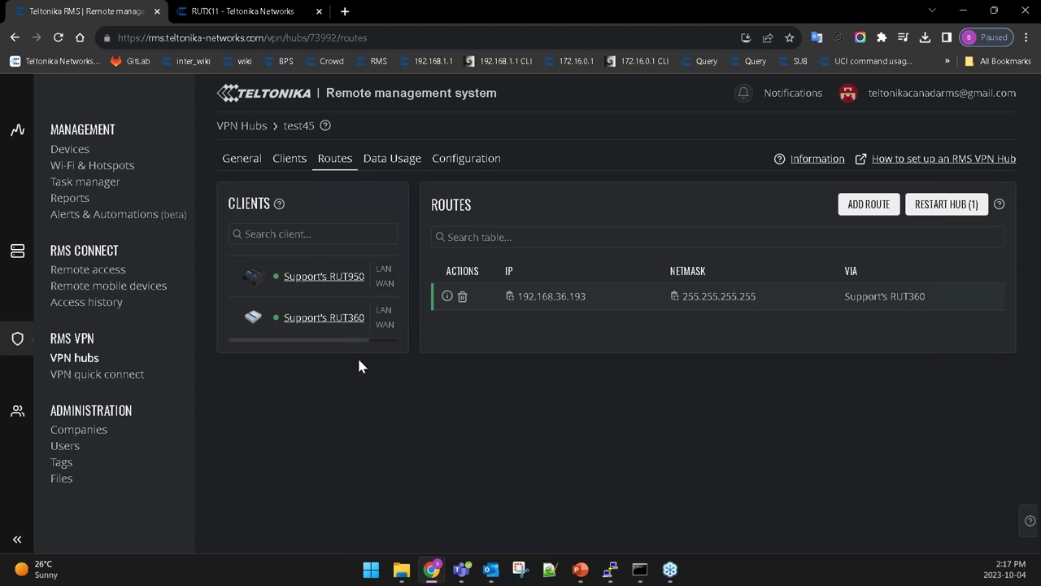
Scroll the Clients panel to the LAN/WAN toggles and switch to the test45 General tab.
drag(373, 339, 393, 344)
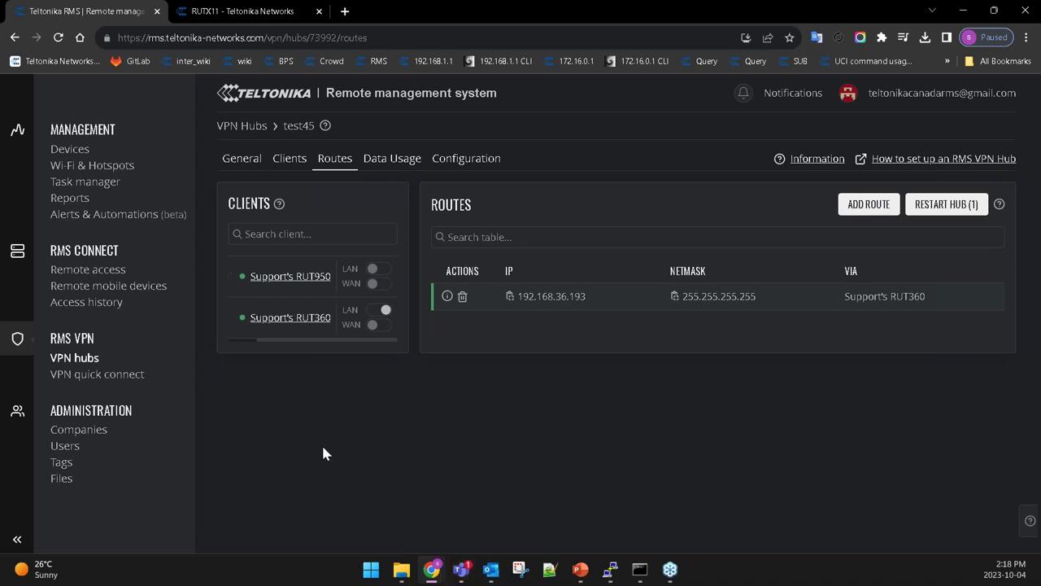
click(242, 160)
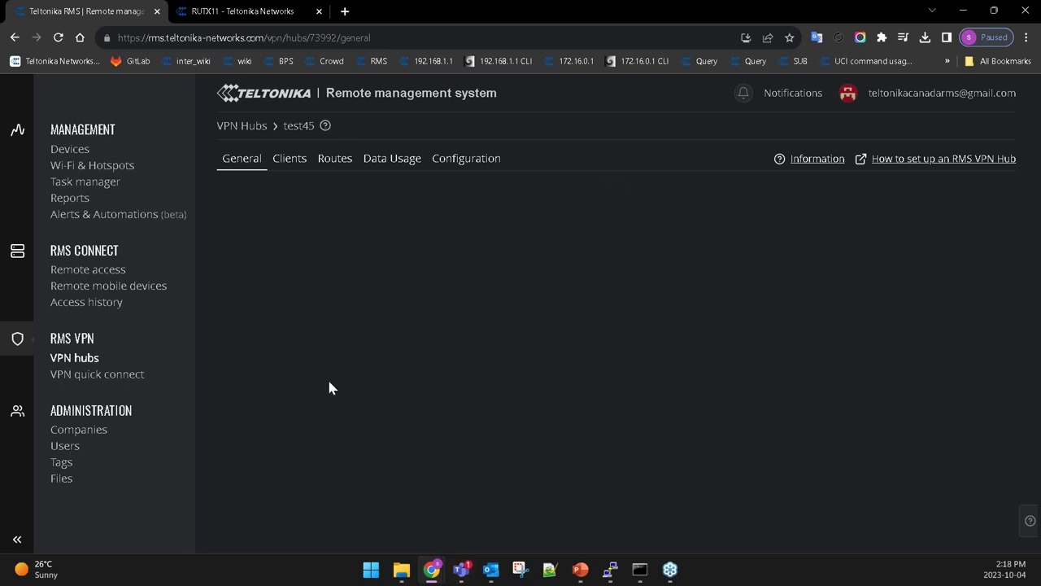
Check the hub's three clients, then view the Task manager's Firmware Upgrade, Ping reboot and Cat groups.
click(293, 168)
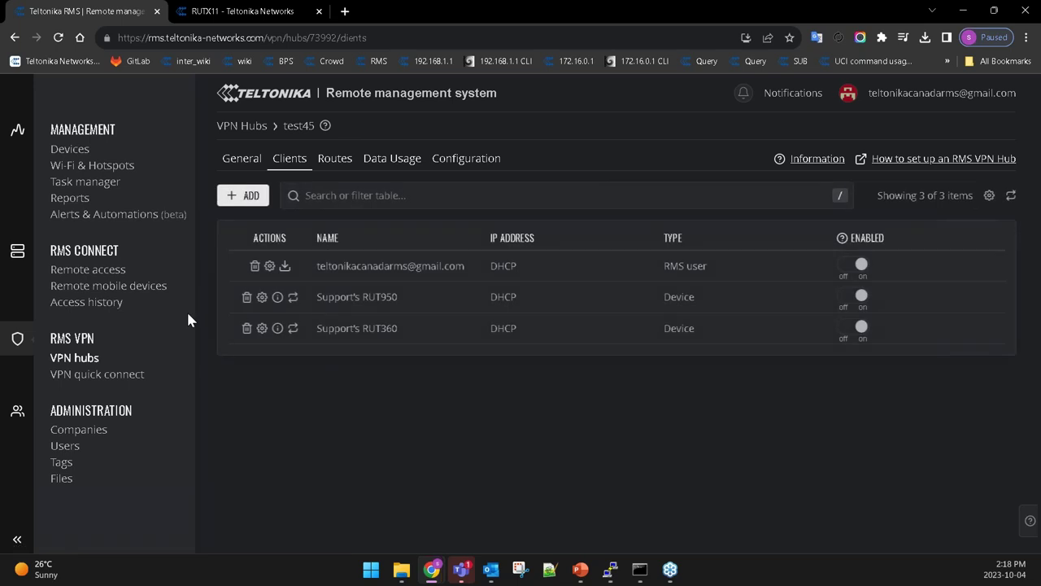
click(85, 184)
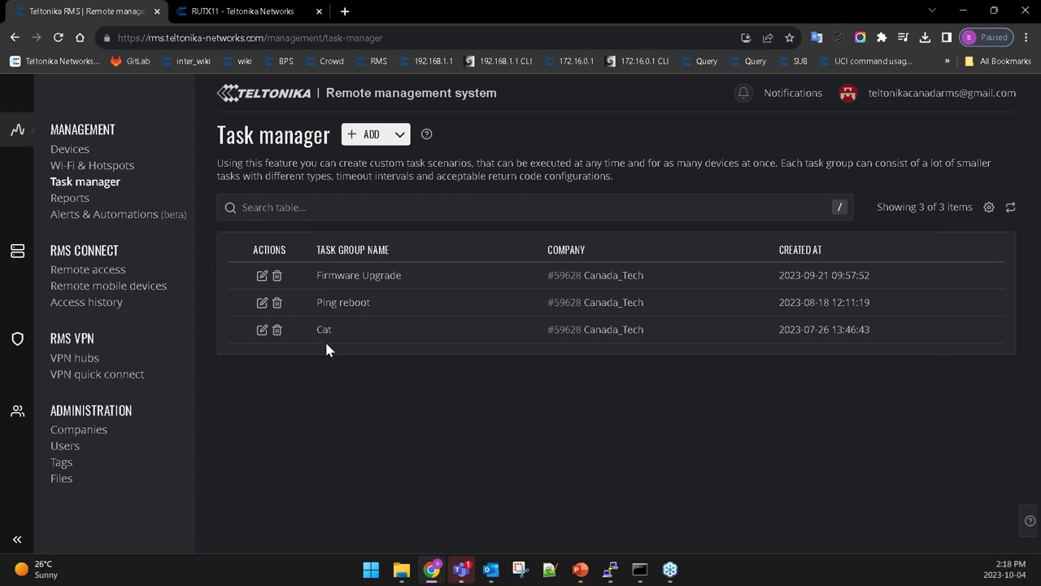
click(367, 138)
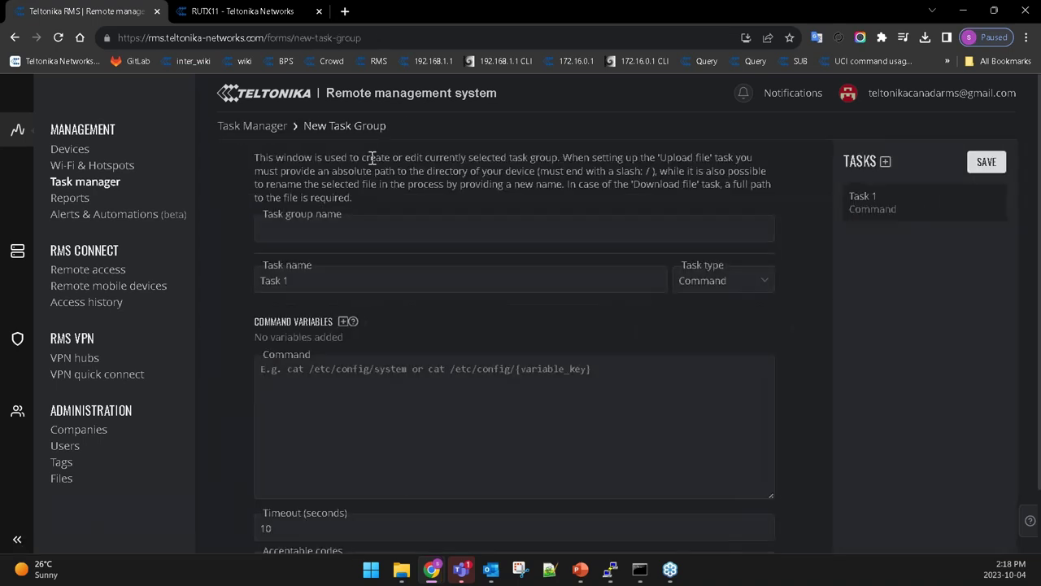
click(322, 232)
click(398, 420)
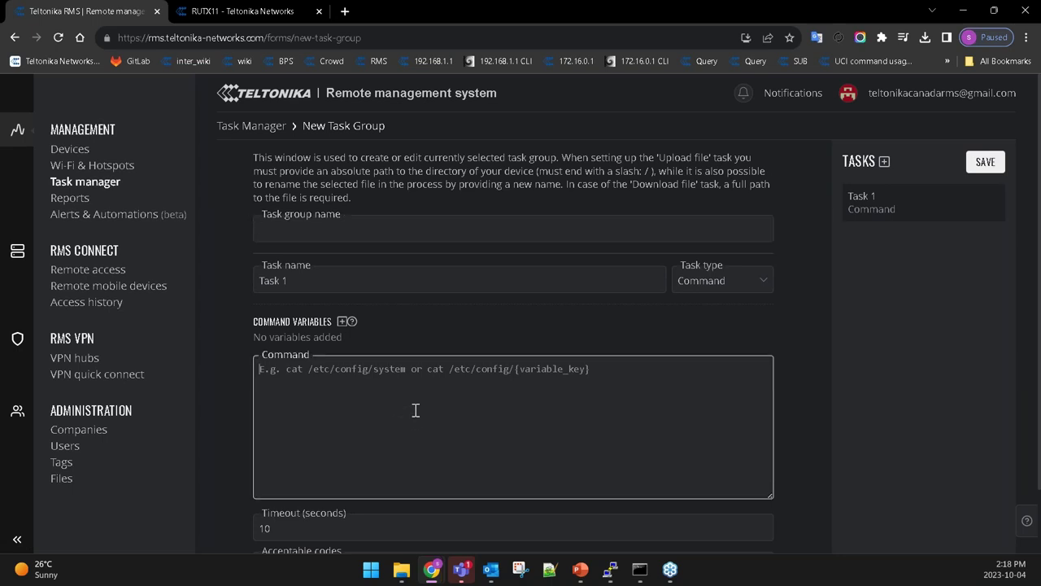
click(732, 276)
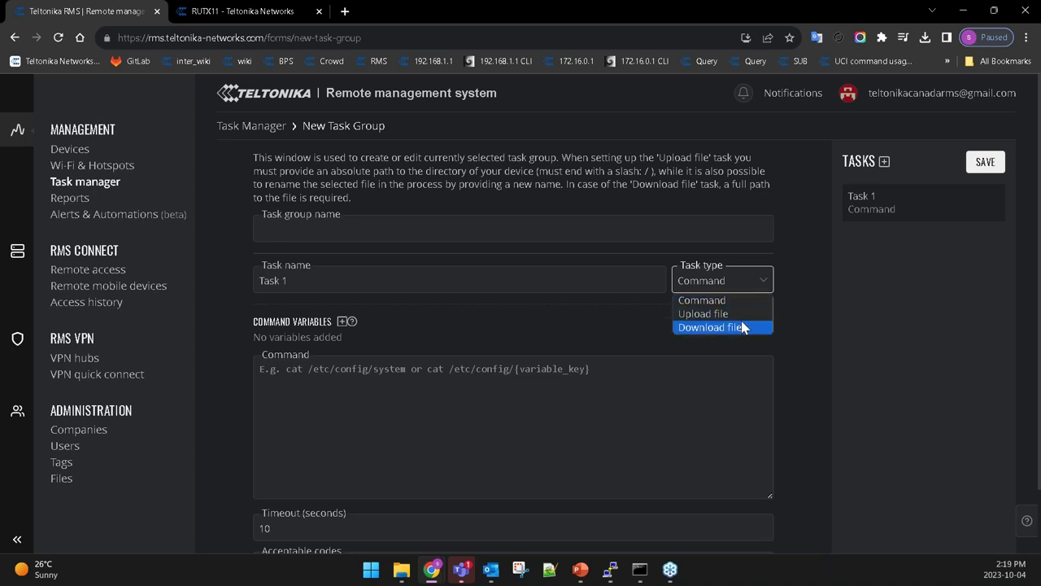
click(674, 405)
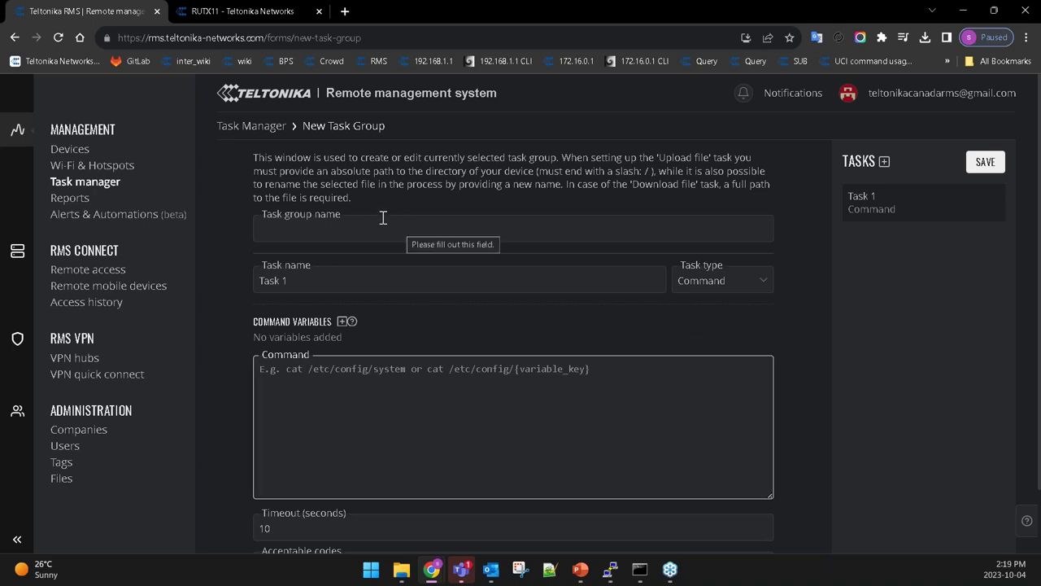
click(243, 126)
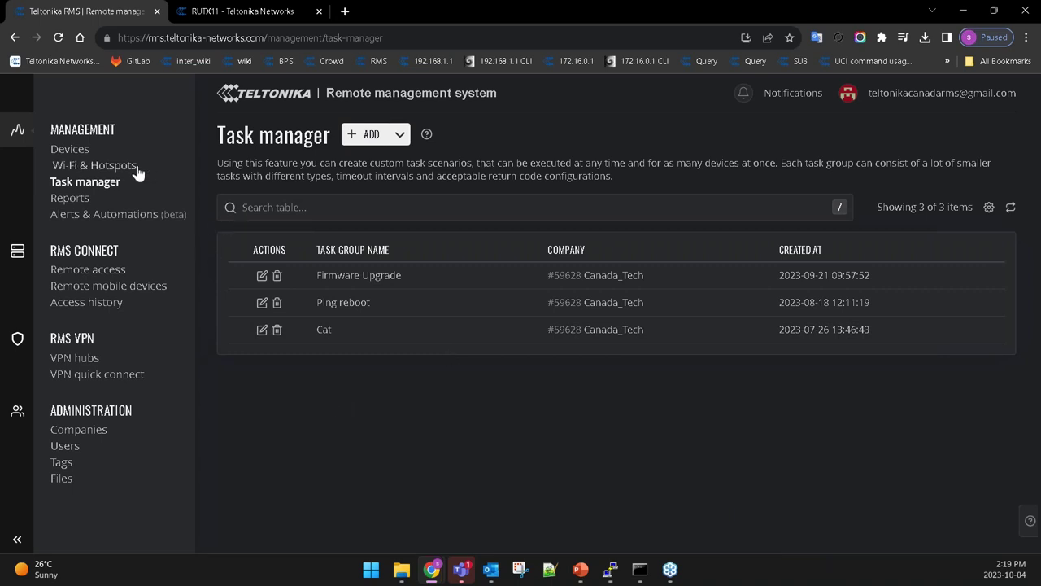
click(70, 153)
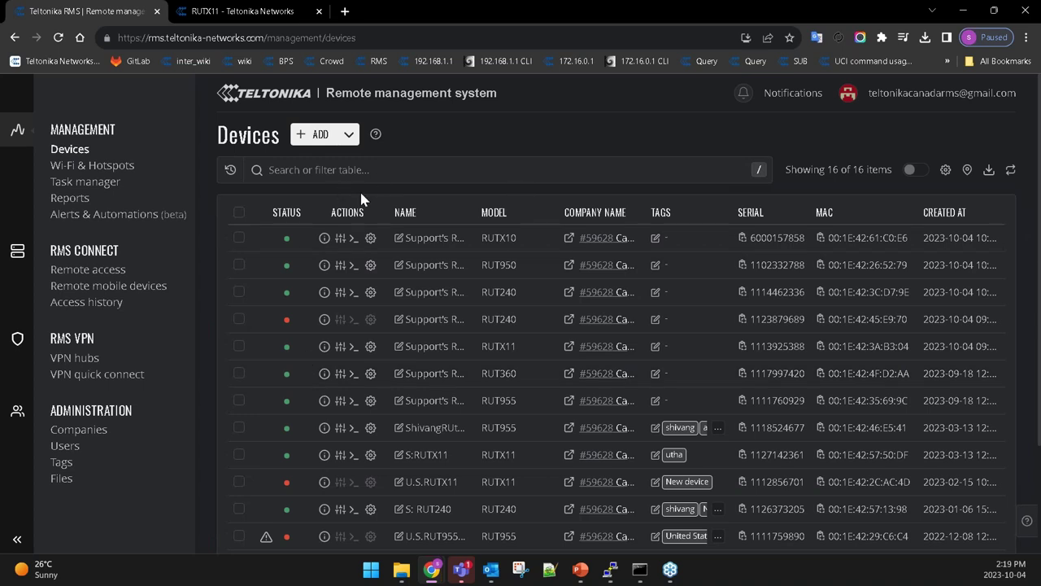
Select the RUT950 and RUTX11 devices, open Management > Execute task for them, then close it.
click(239, 265)
click(239, 345)
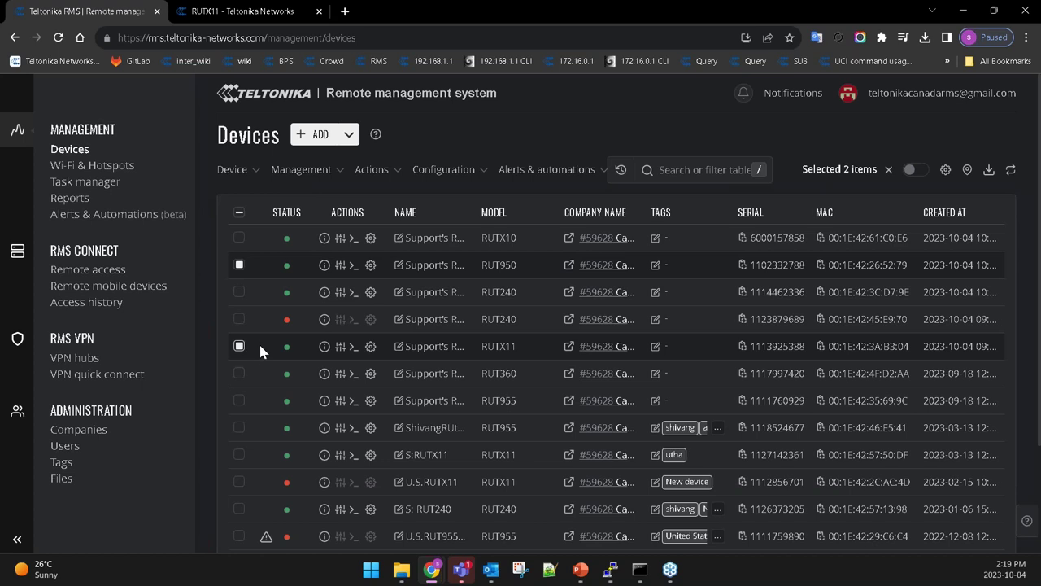
click(315, 172)
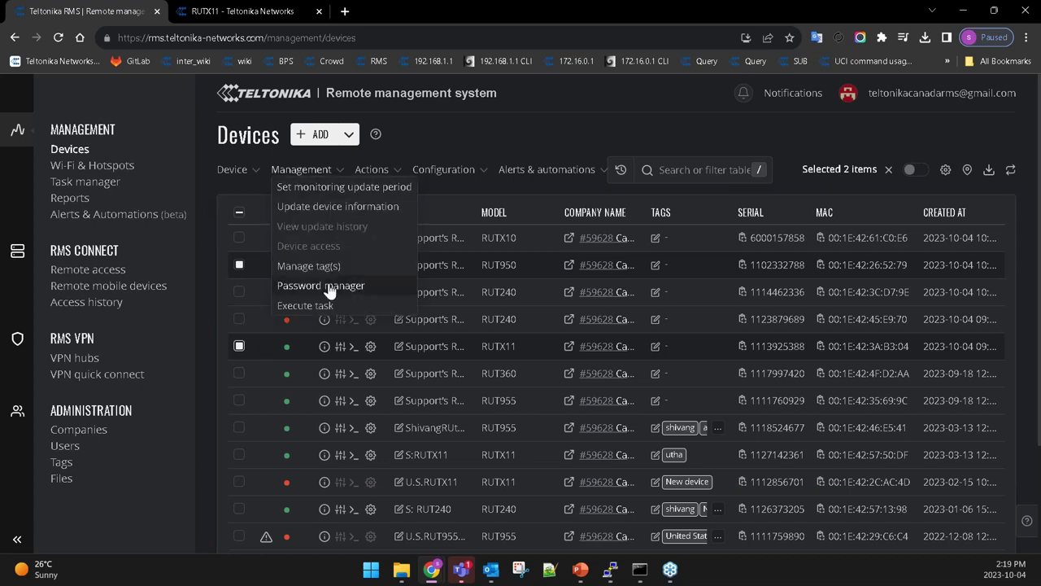
click(317, 309)
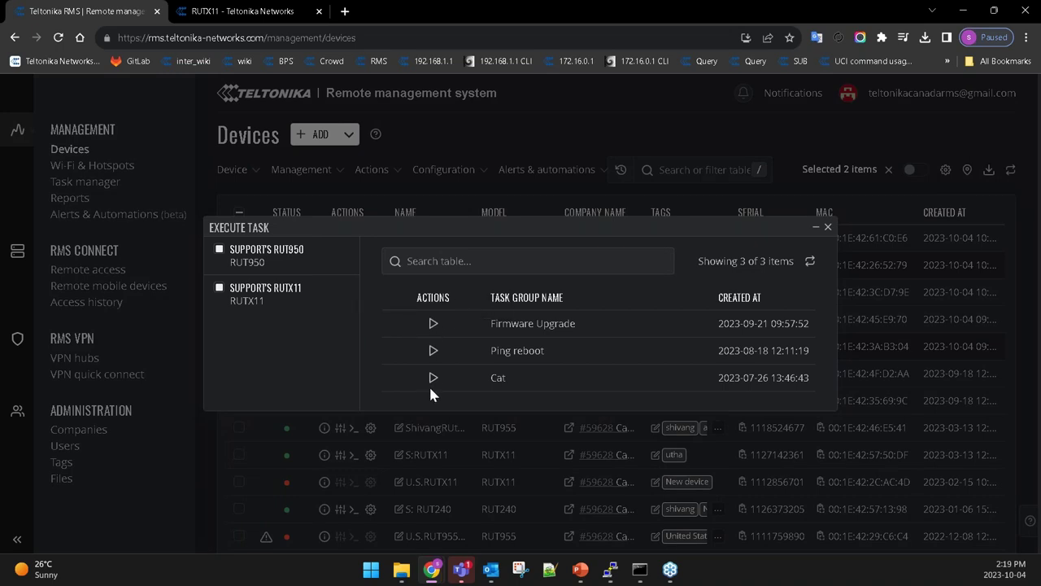
click(828, 229)
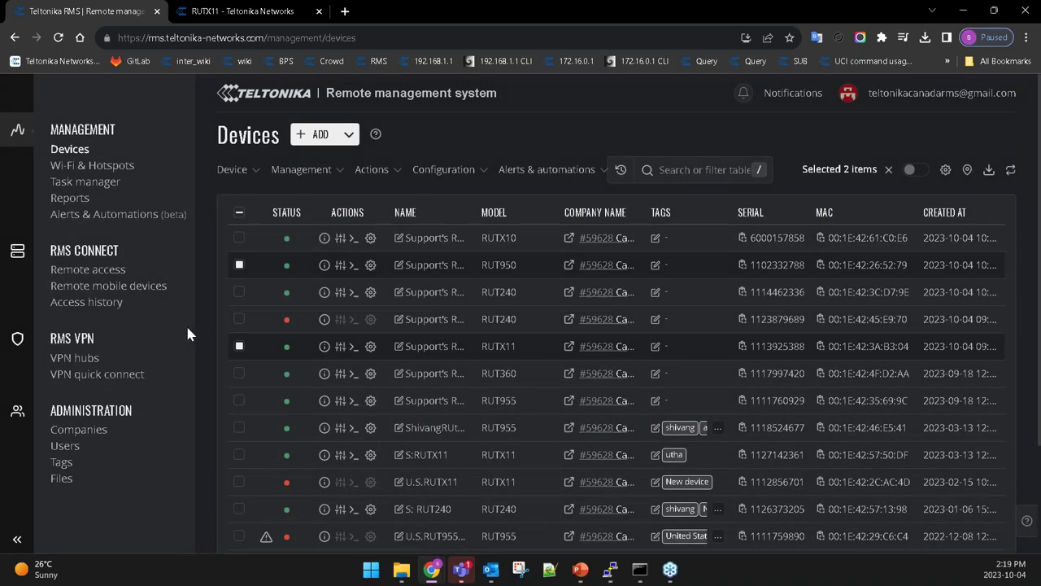
Select and then deselect all 16 devices, and switch the Devices list to map view.
click(240, 212)
click(239, 213)
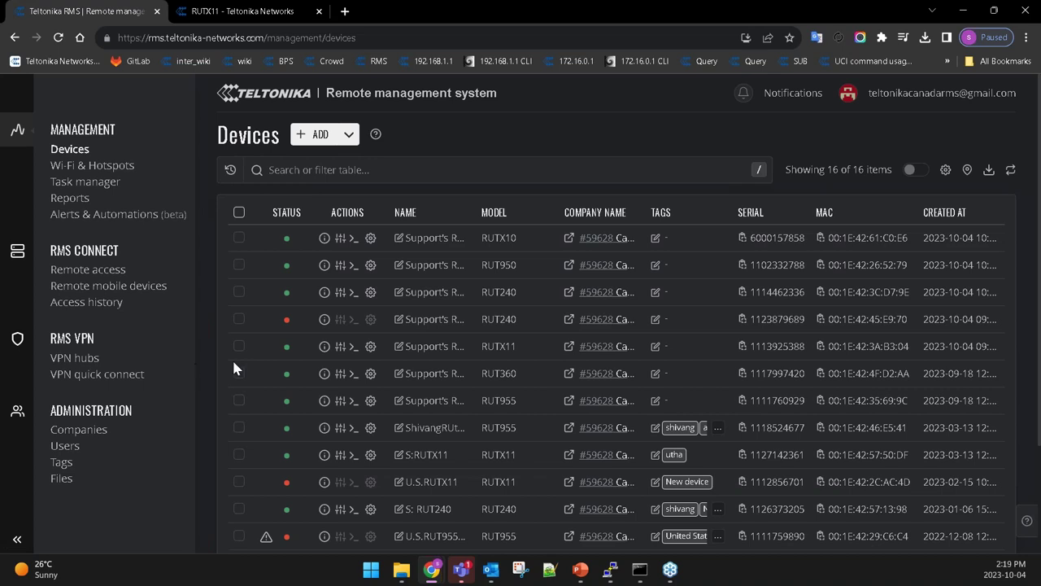
click(965, 172)
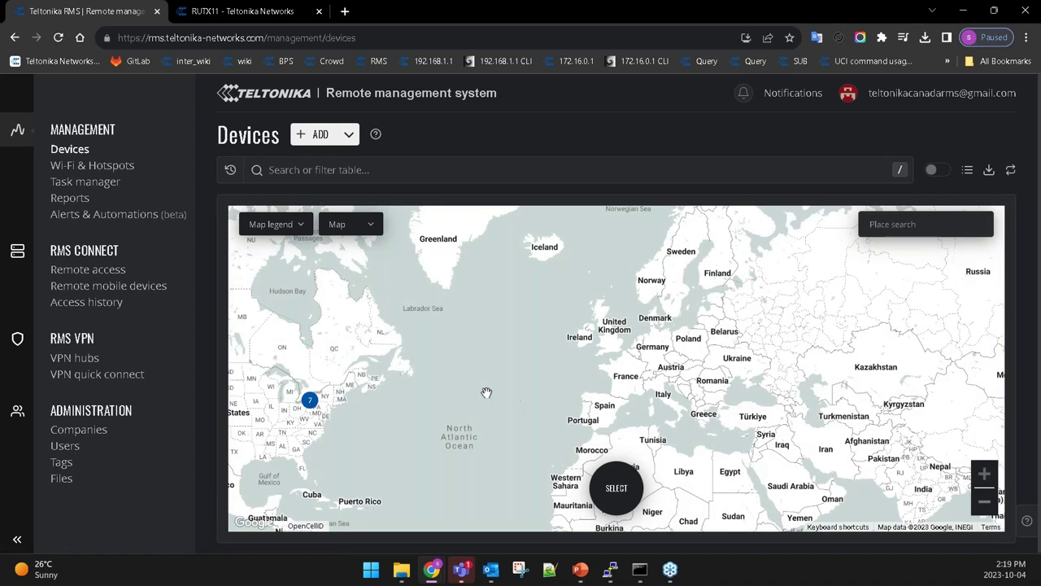
drag(505, 381, 718, 355)
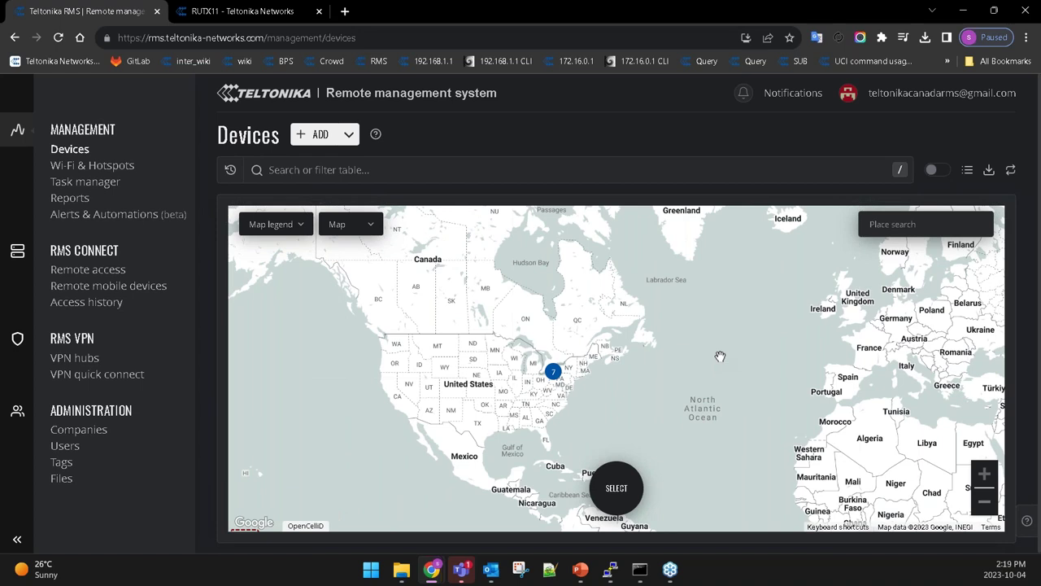
scroll(556, 399, up, 2)
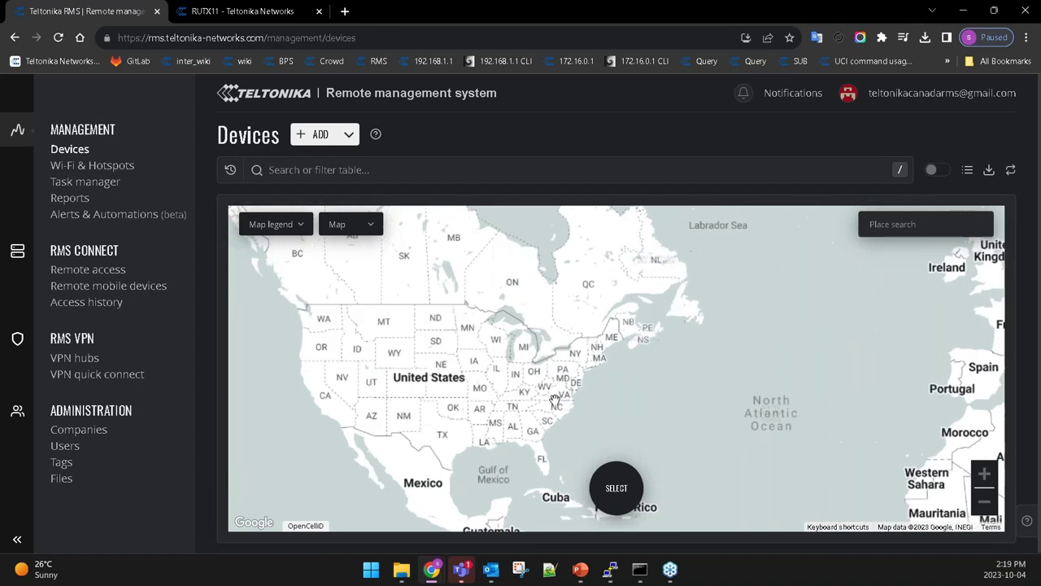
drag(393, 396, 593, 330)
scroll(593, 321, up, 3)
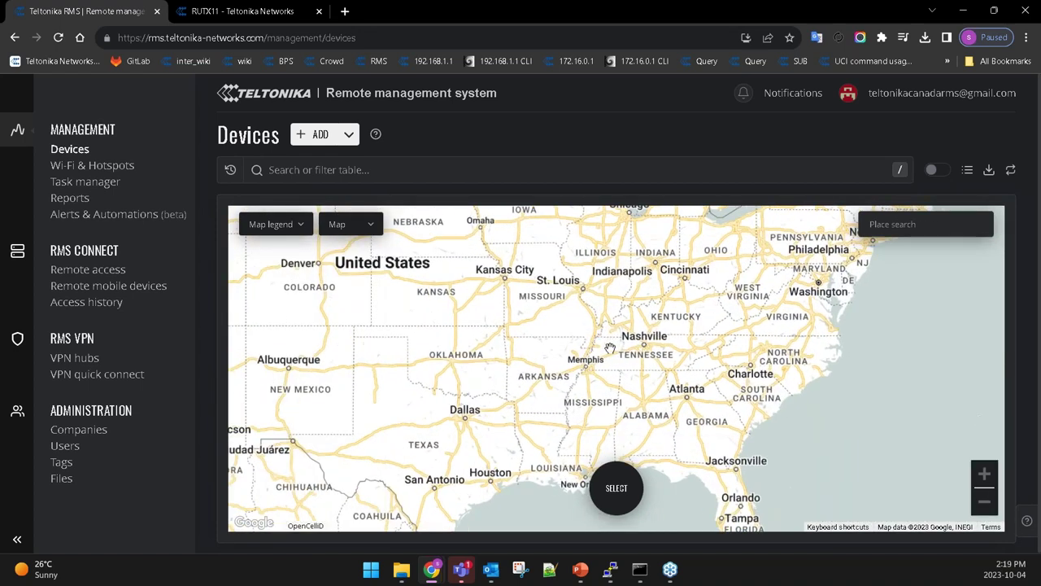
scroll(593, 317, down, 3)
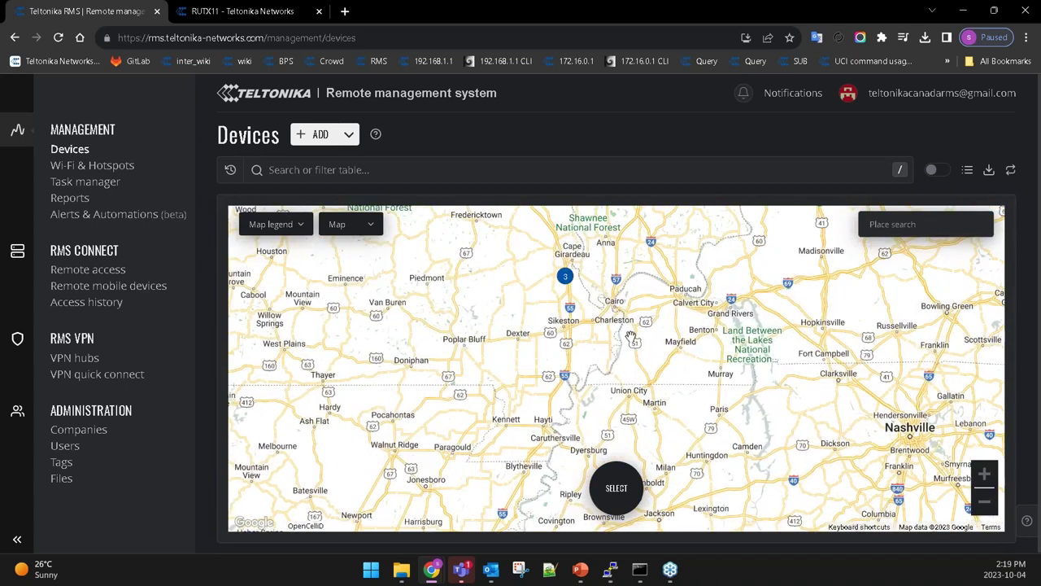
scroll(573, 290, up, 3)
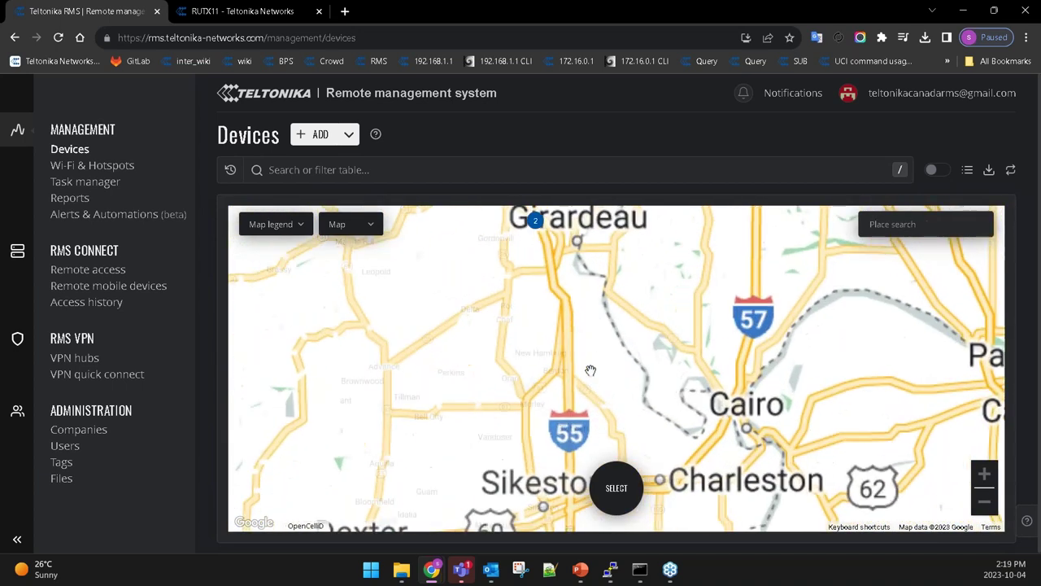
scroll(574, 291, down, 2)
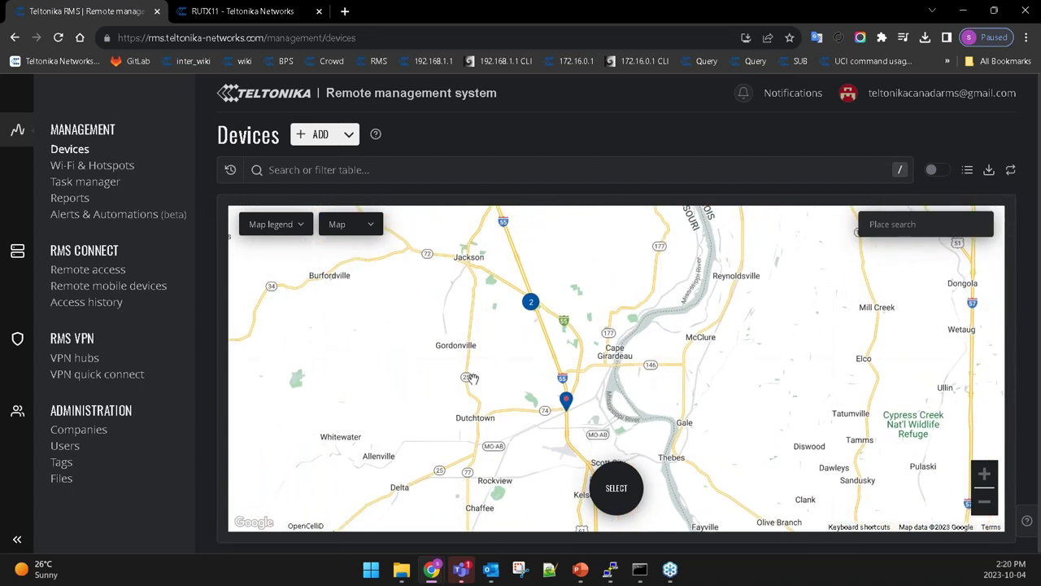
scroll(447, 348, down, 2)
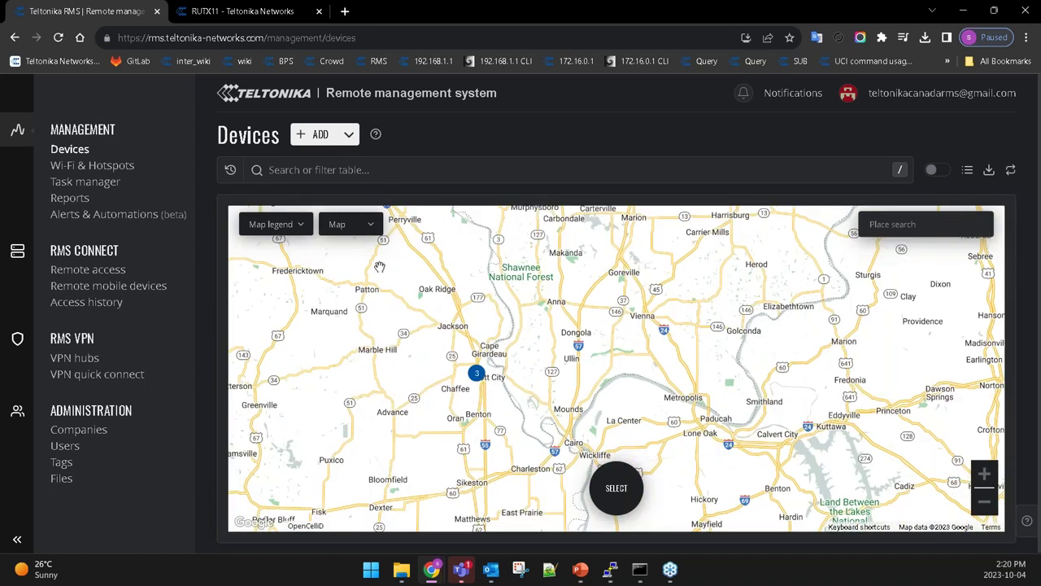
scroll(549, 367, down, 1)
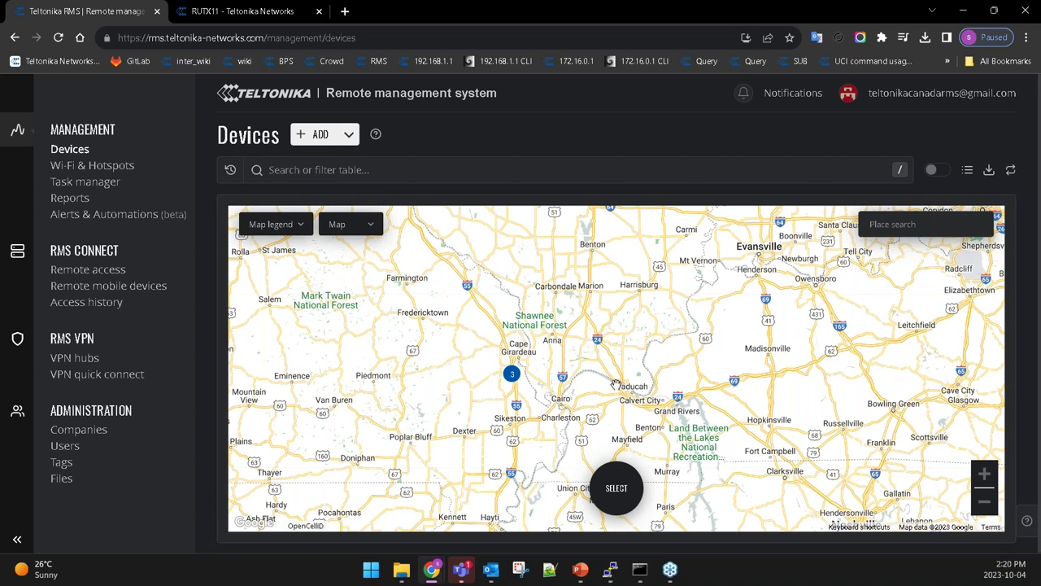
scroll(614, 374, down, 1)
scroll(615, 374, down, 1)
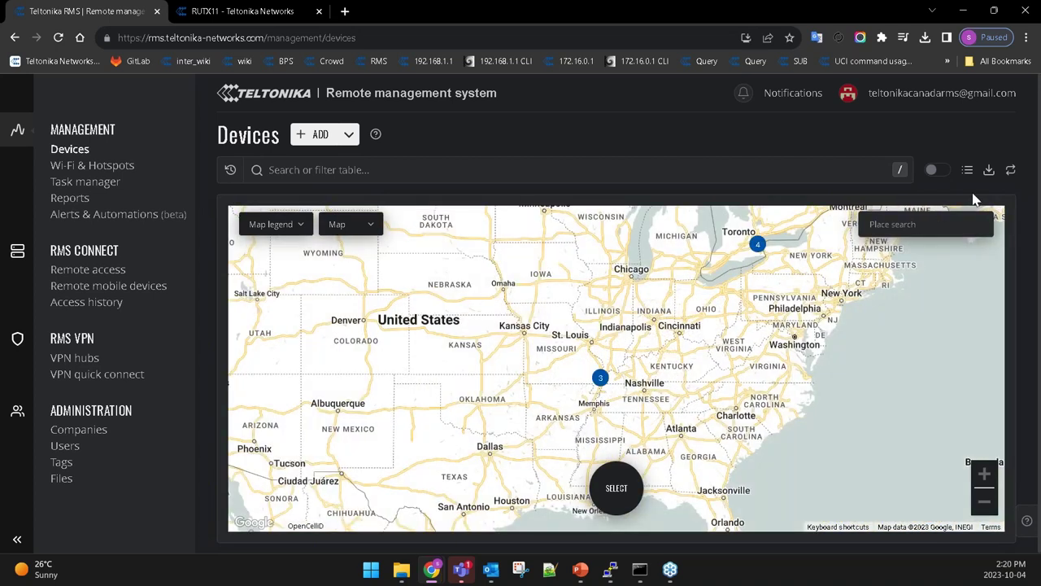
click(968, 171)
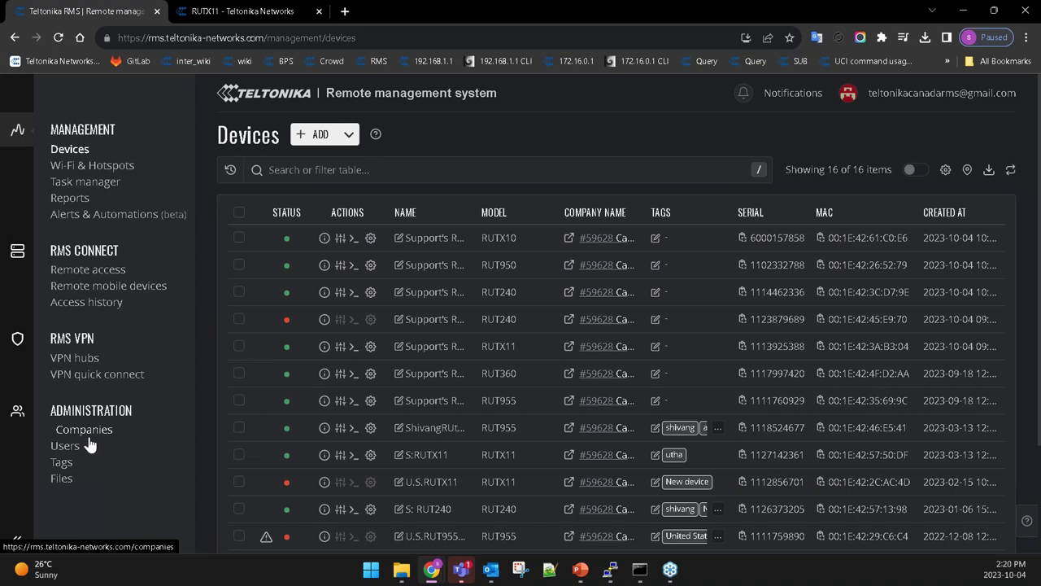
Open Companies, highlight the Second and Third company-level values, then go to Files.
click(89, 444)
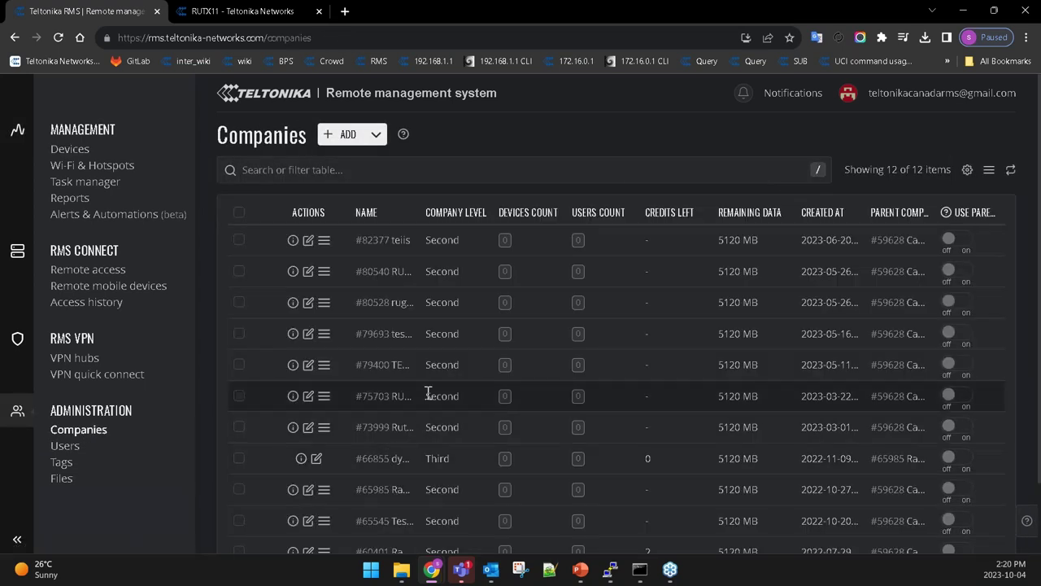
scroll(429, 393, down, 2)
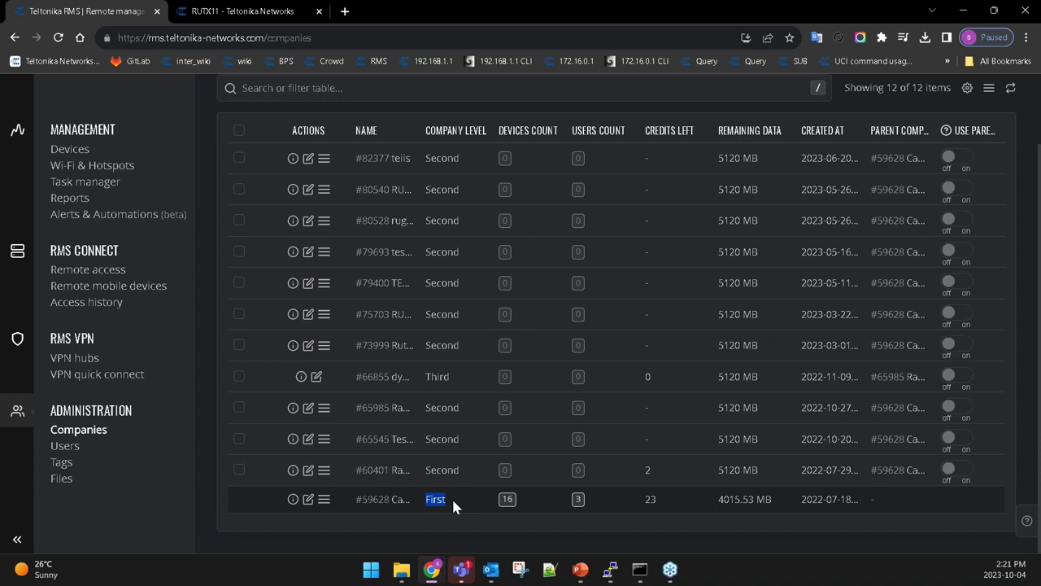
drag(426, 470, 459, 478)
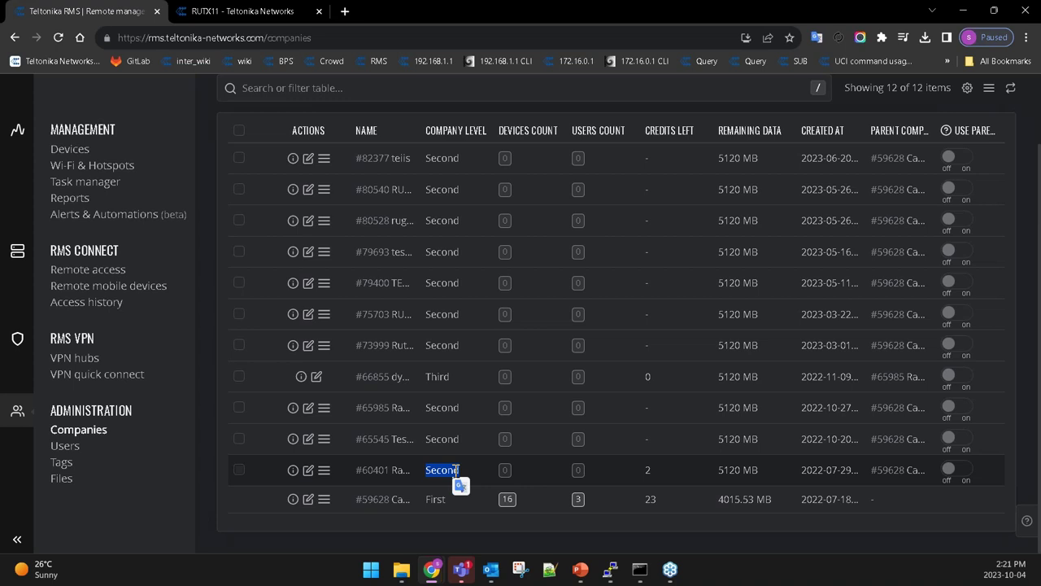
double_click(436, 377)
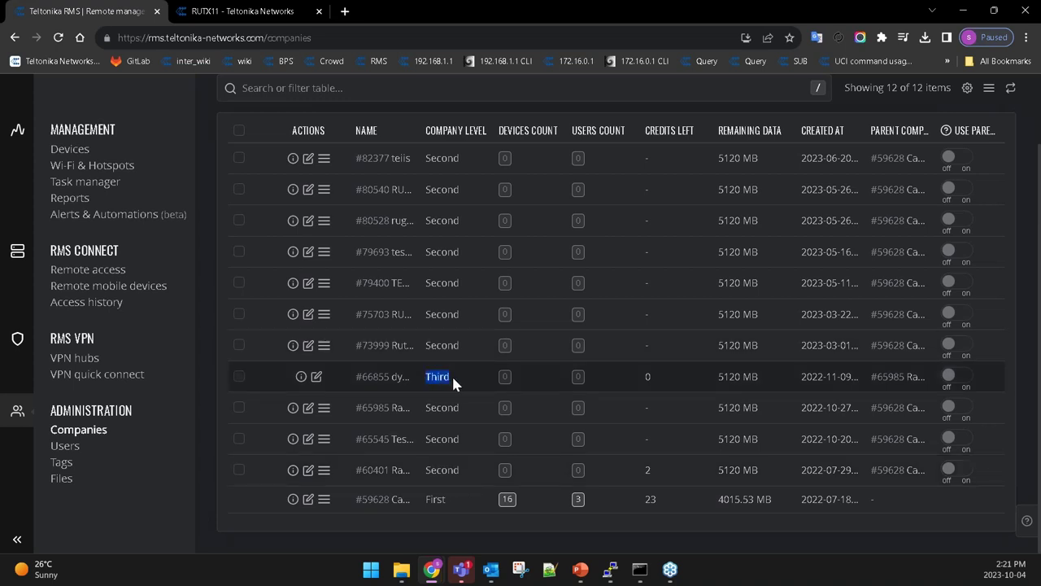
drag(426, 470, 435, 473)
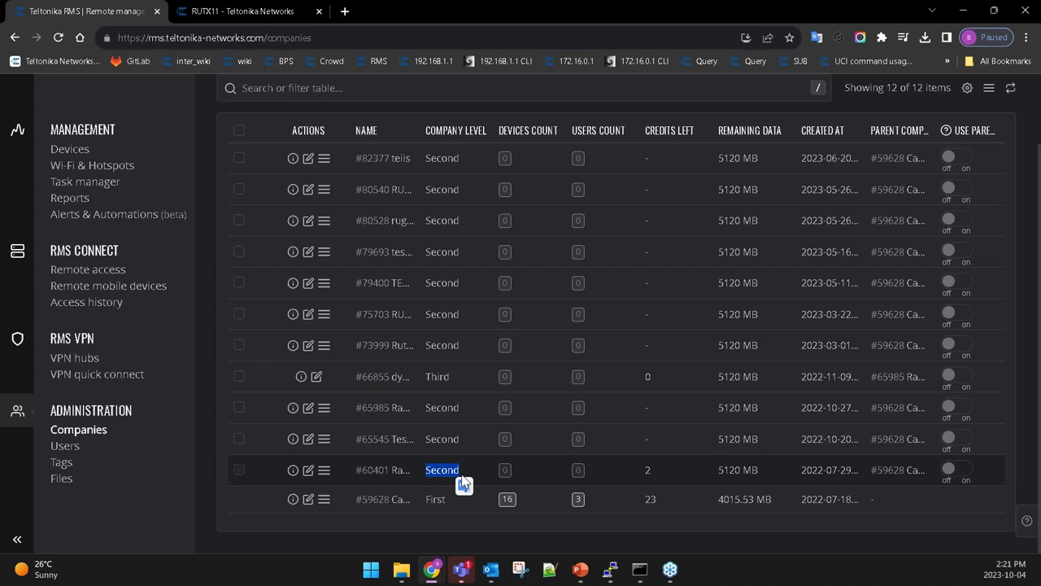
click(445, 491)
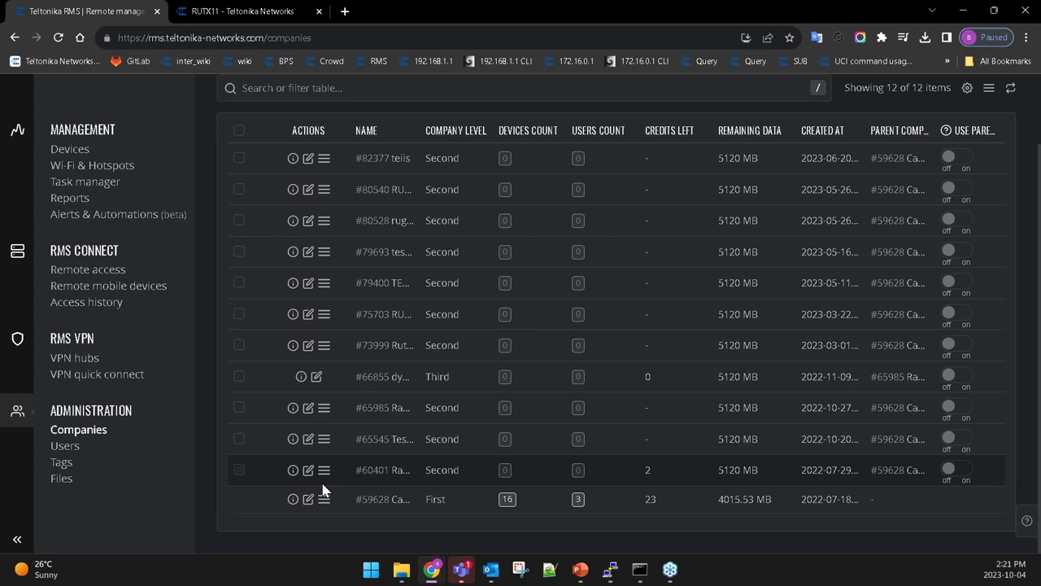
click(139, 483)
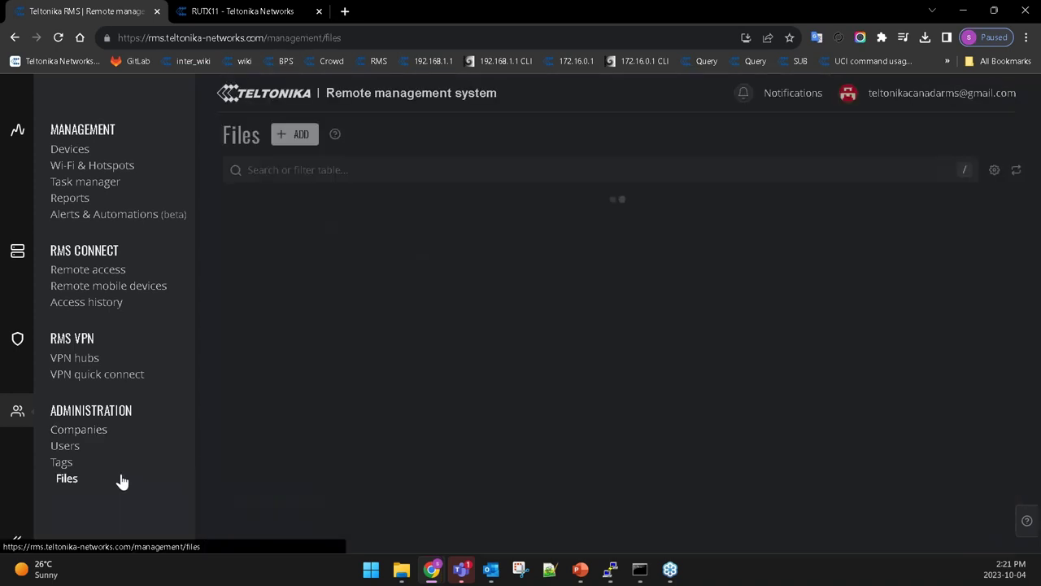
View the Users list, then its Invitations and Roles & Permissions tabs.
click(70, 448)
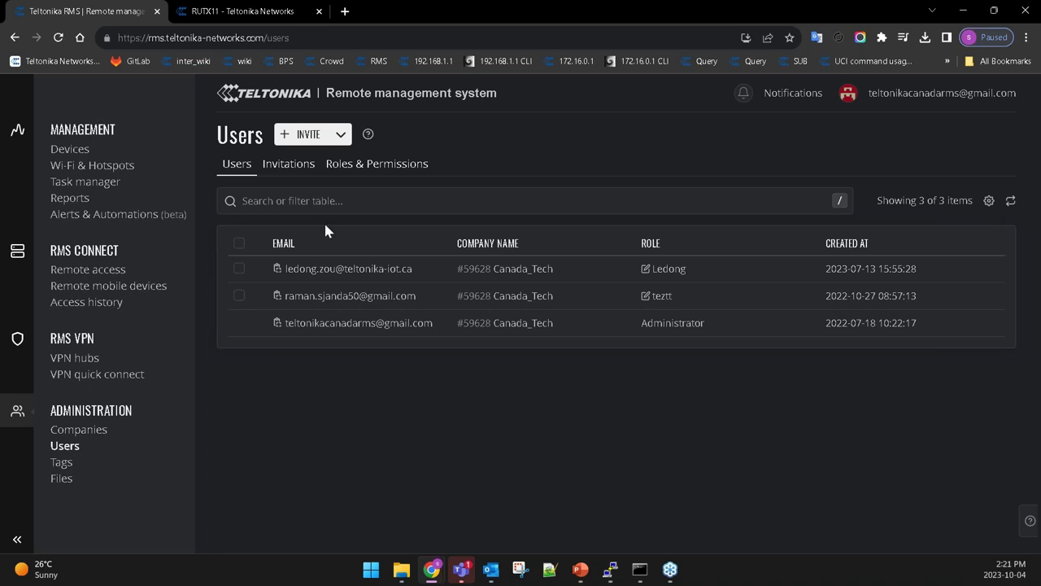
click(290, 169)
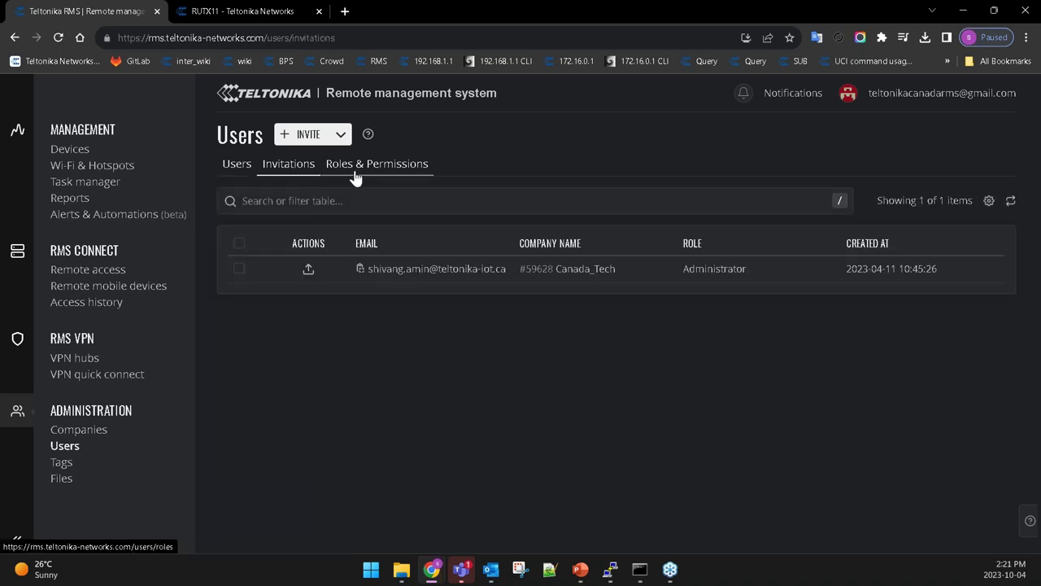
click(376, 178)
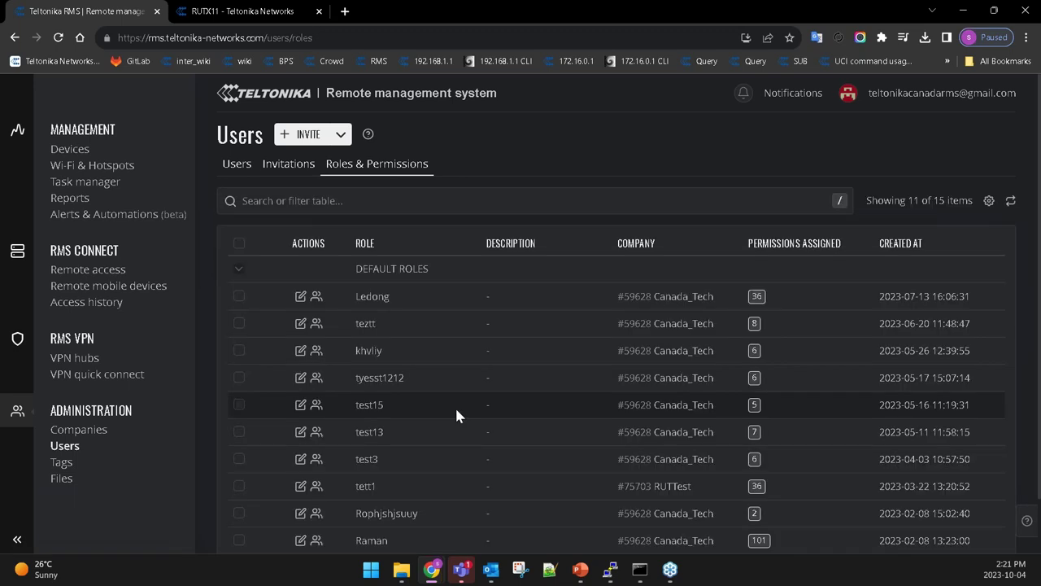
Expand Default Roles: Administrator 140, End client 105, Advanced guest 35, Guest 31 permissions.
click(238, 269)
scroll(372, 381, down, 1)
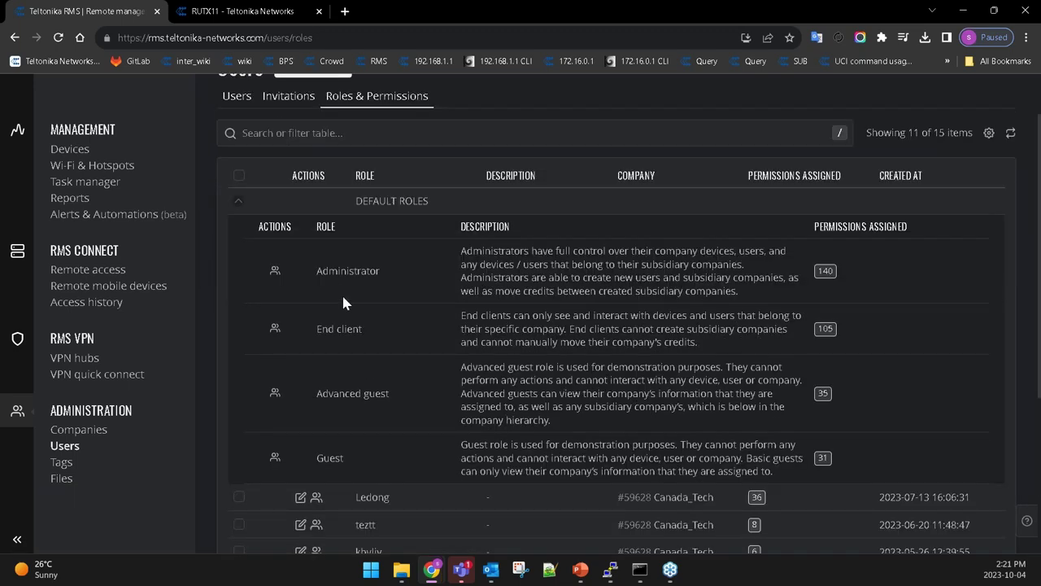
scroll(342, 303, up, 1)
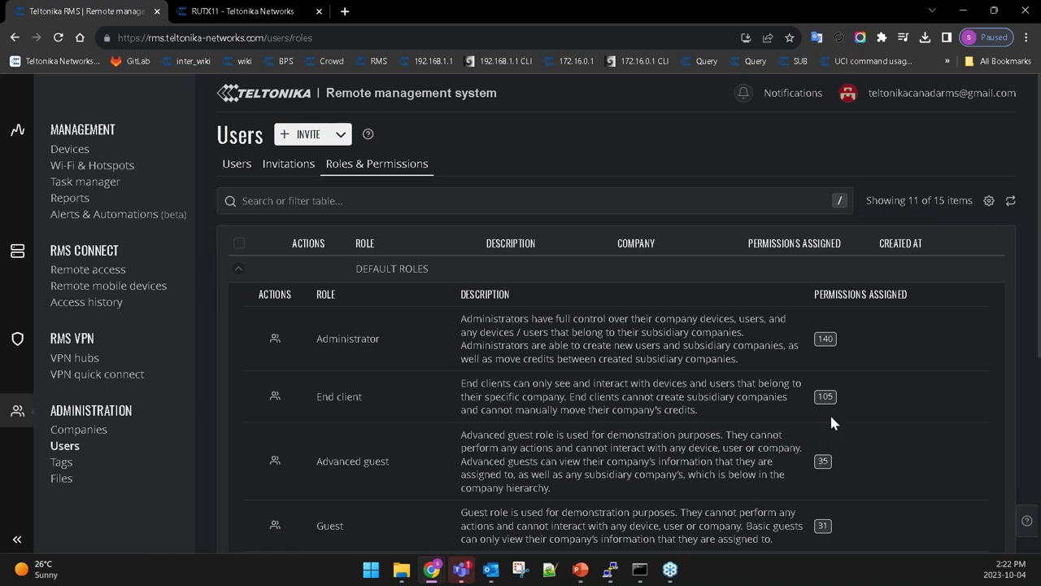
Scroll through the Advanced guest role's 35 permissions, close the list, and collapse Default Roles.
click(822, 460)
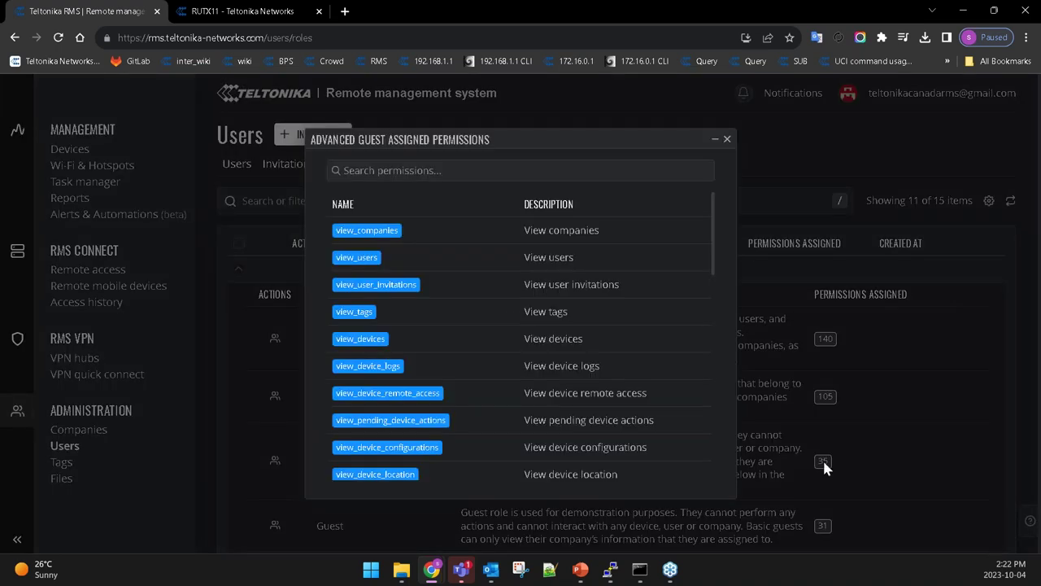
scroll(529, 356, down, 2)
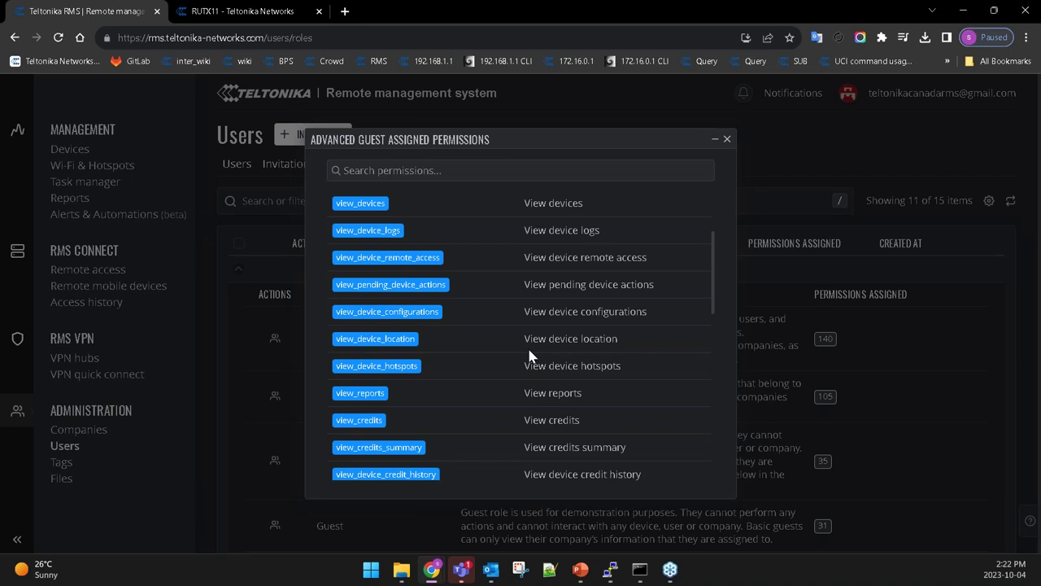
scroll(530, 355, down, 10)
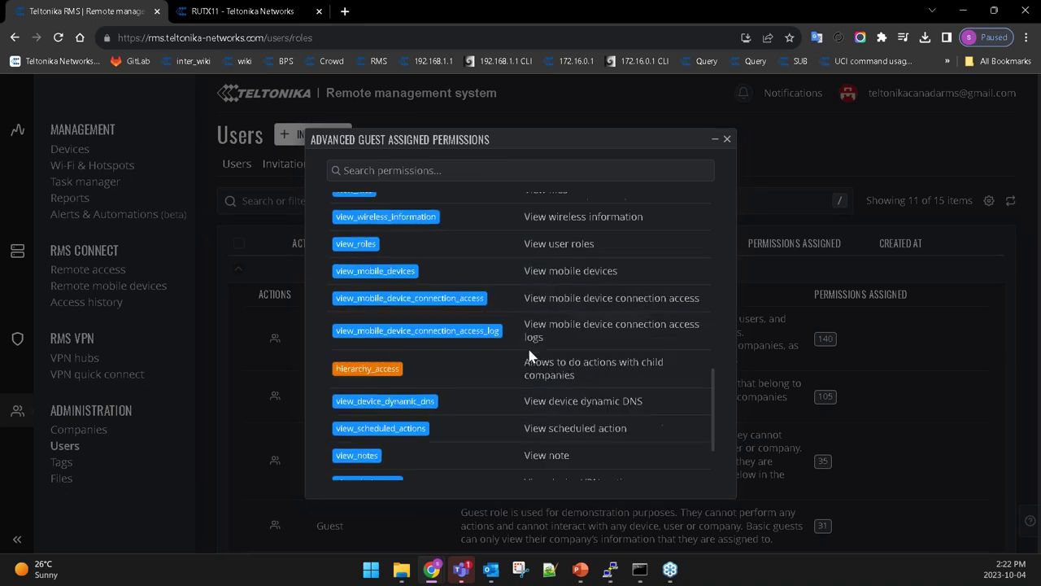
scroll(529, 356, down, 1)
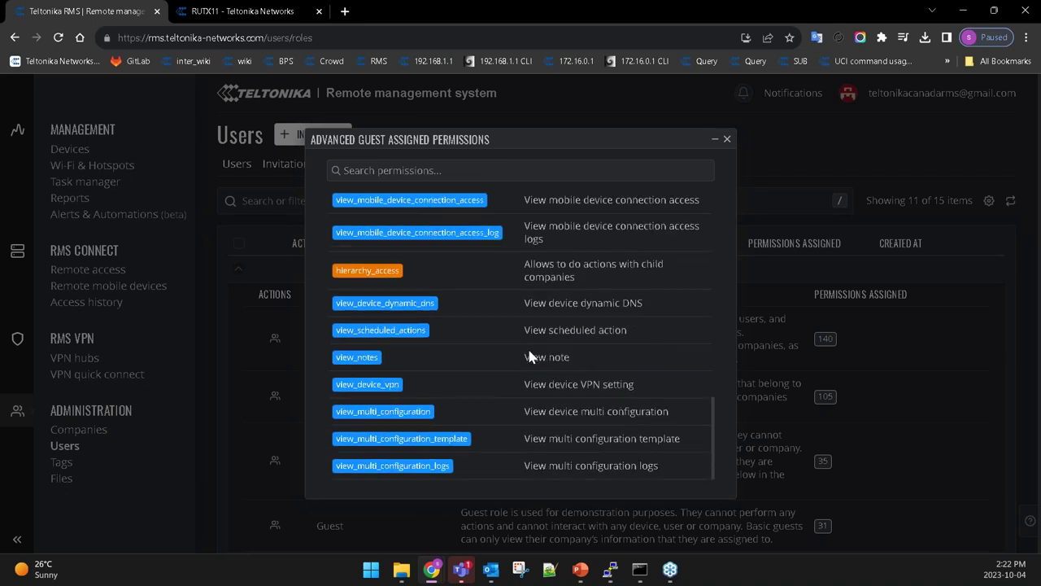
click(727, 142)
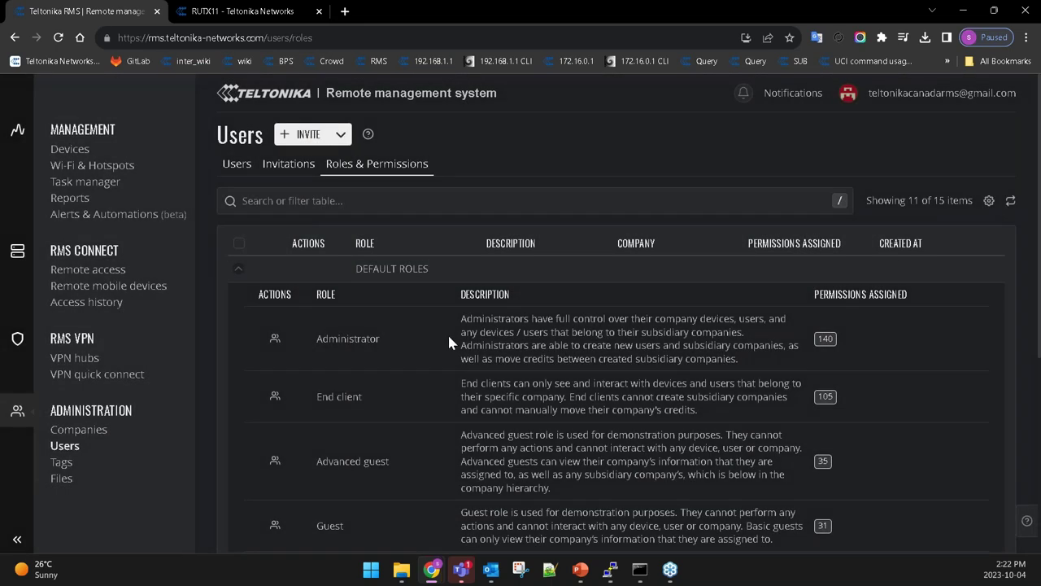
click(236, 272)
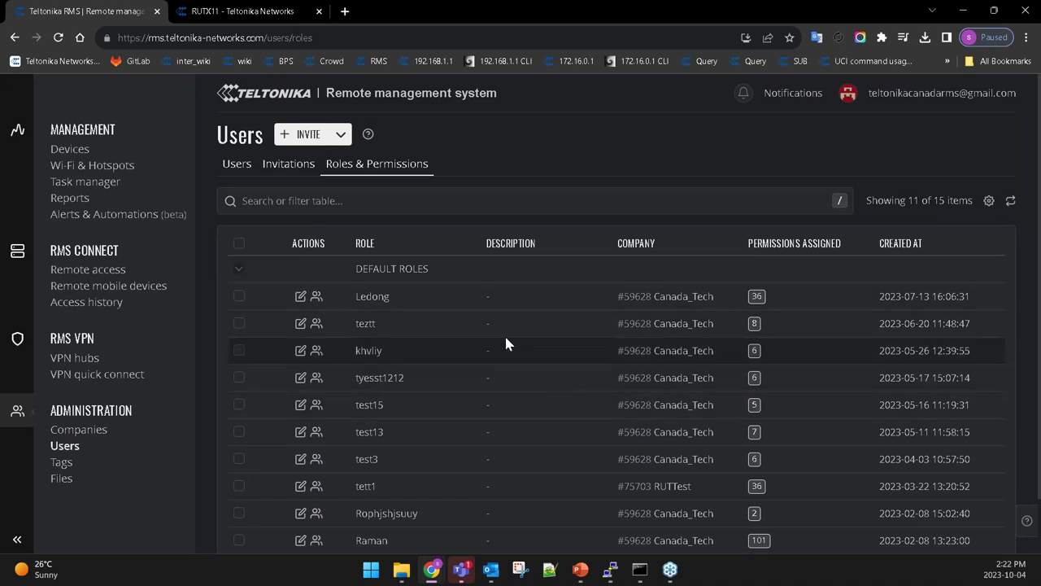
Return to the three-user Users list, then open Account settings from the top-right account menu.
click(237, 166)
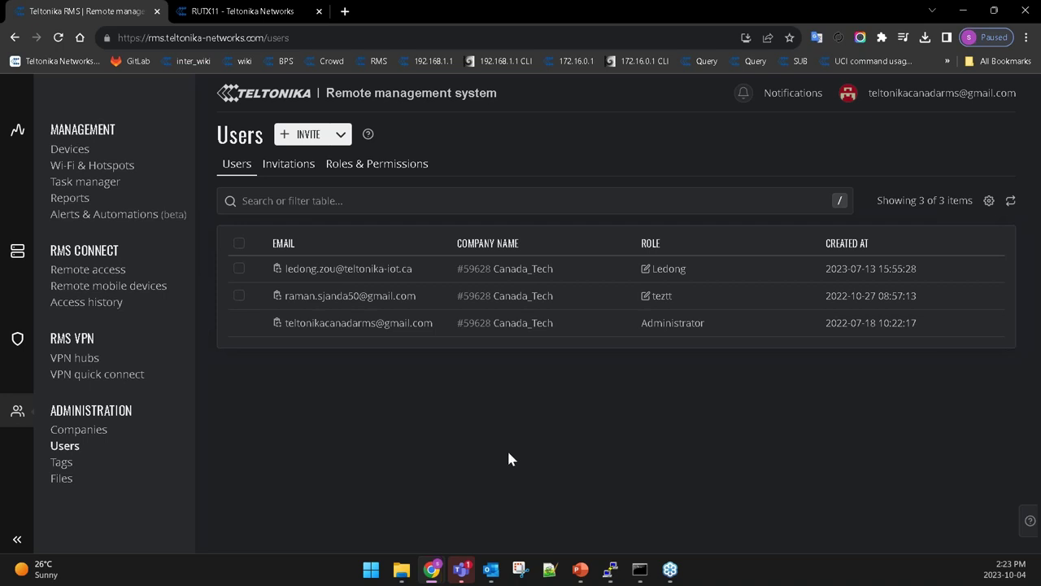
click(927, 94)
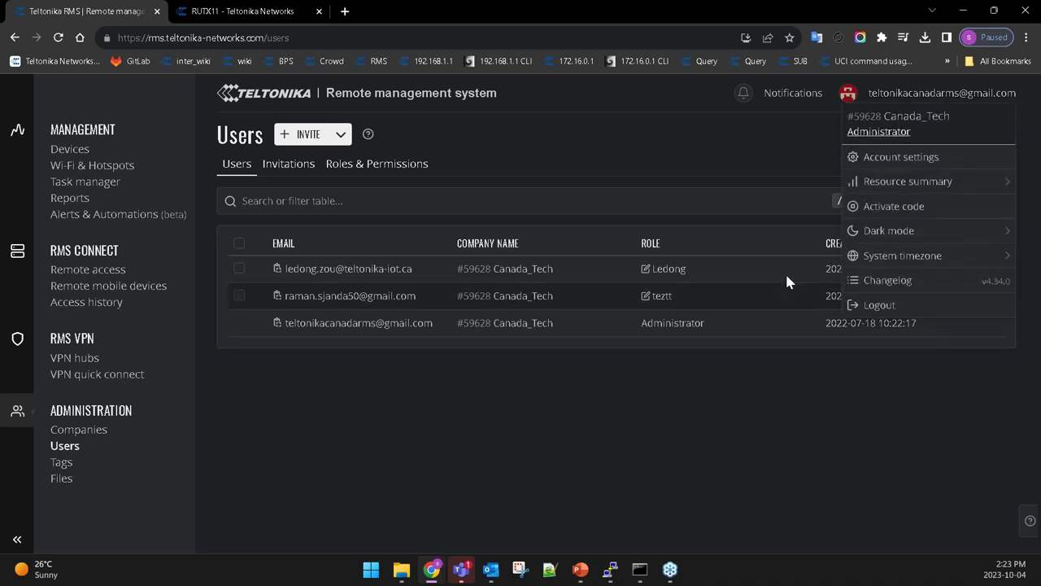
click(904, 162)
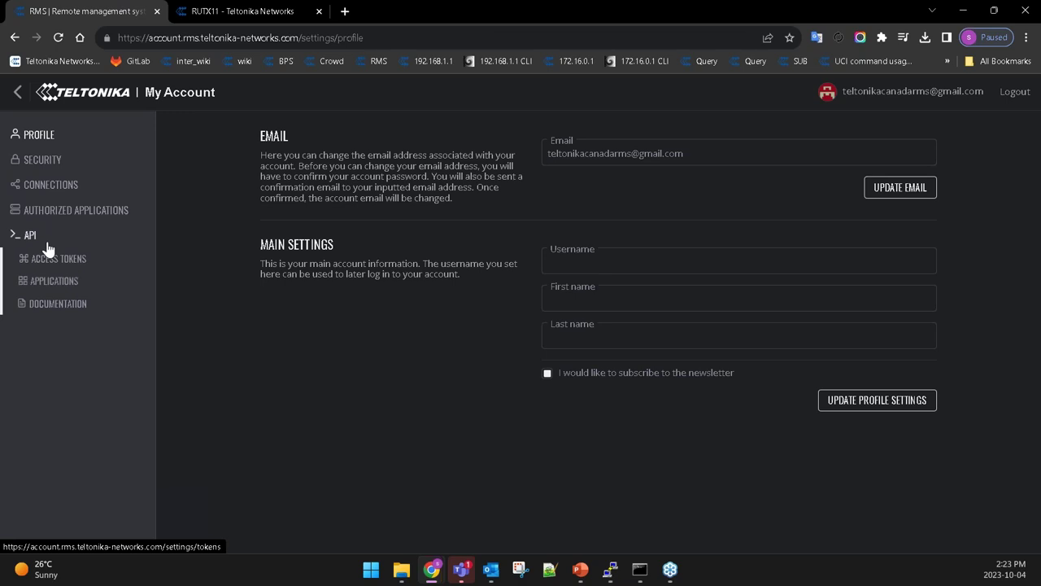
View the six API access tokens in My Account, then go back to the RMS Devices page.
click(34, 241)
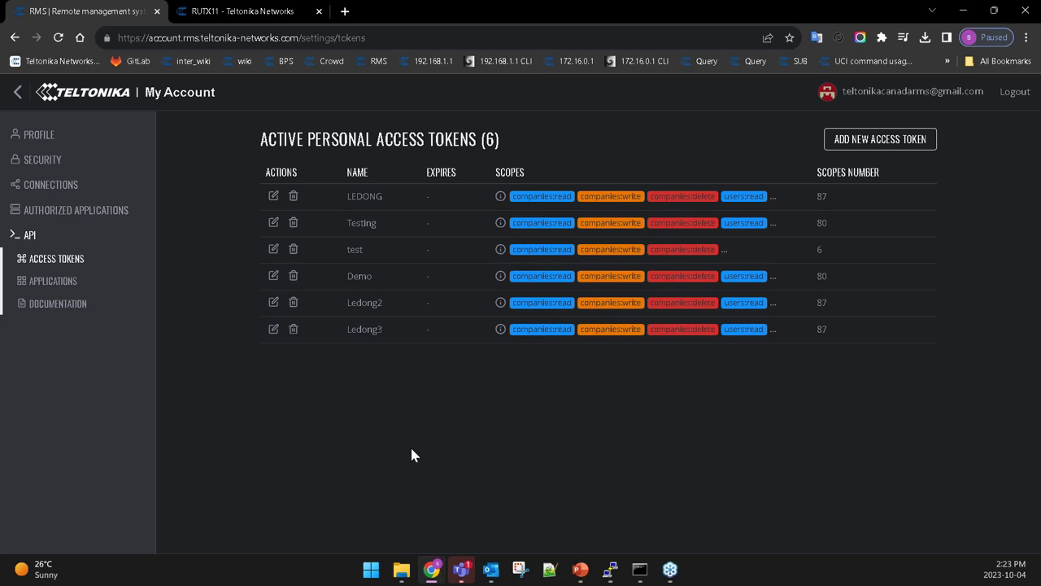
click(18, 93)
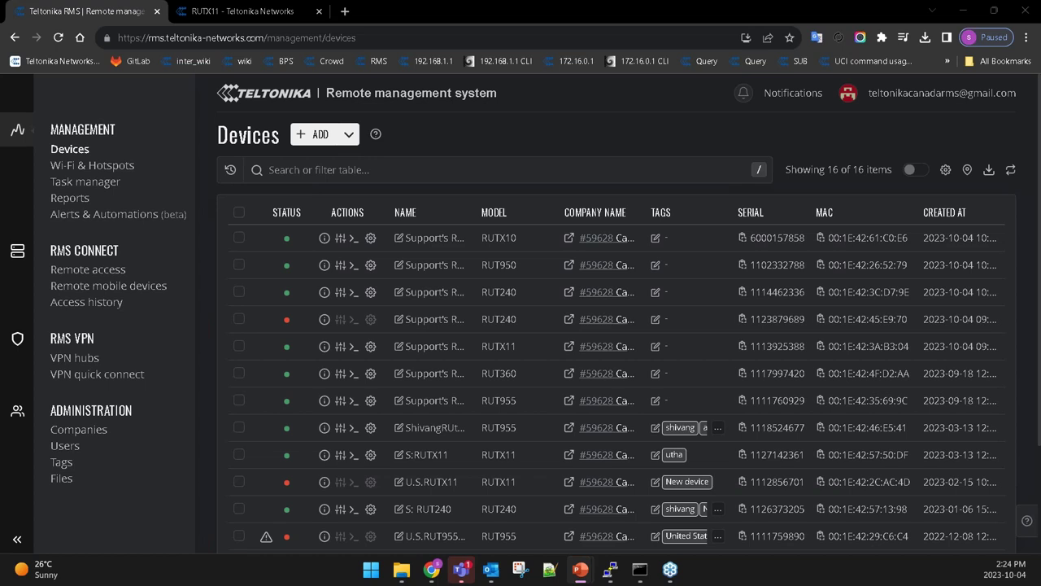
Leave RMS for the slideshow, showing the 'We Are Teltonika Networks' slide.
drag(506, 7, 513, 7)
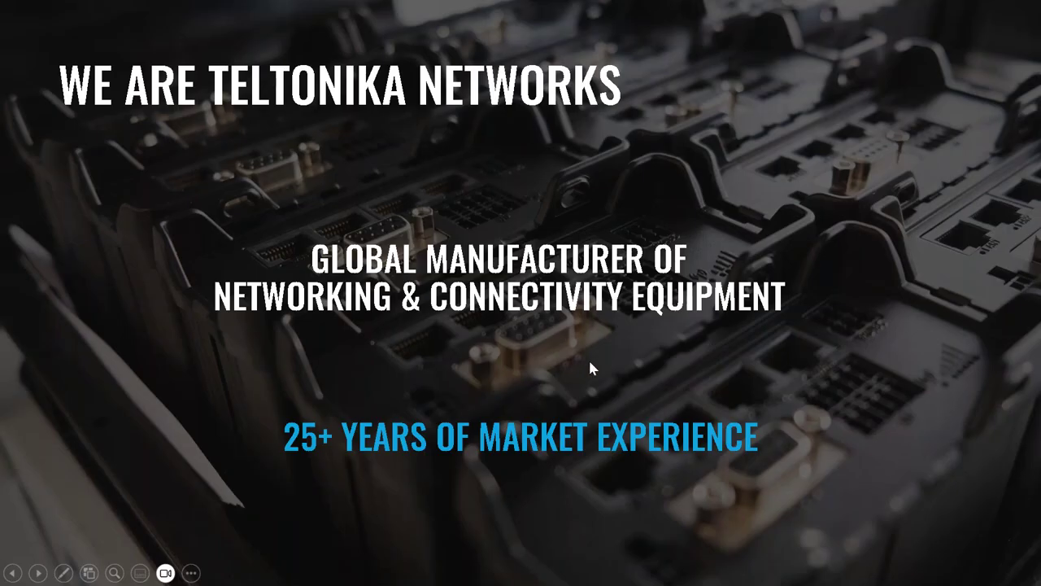
Advance past Certifications, RMS and RUT956 to the Water Treatment Plant slide, then step back one.
key(Right)
key(Right)
key(Right)
key(Right)
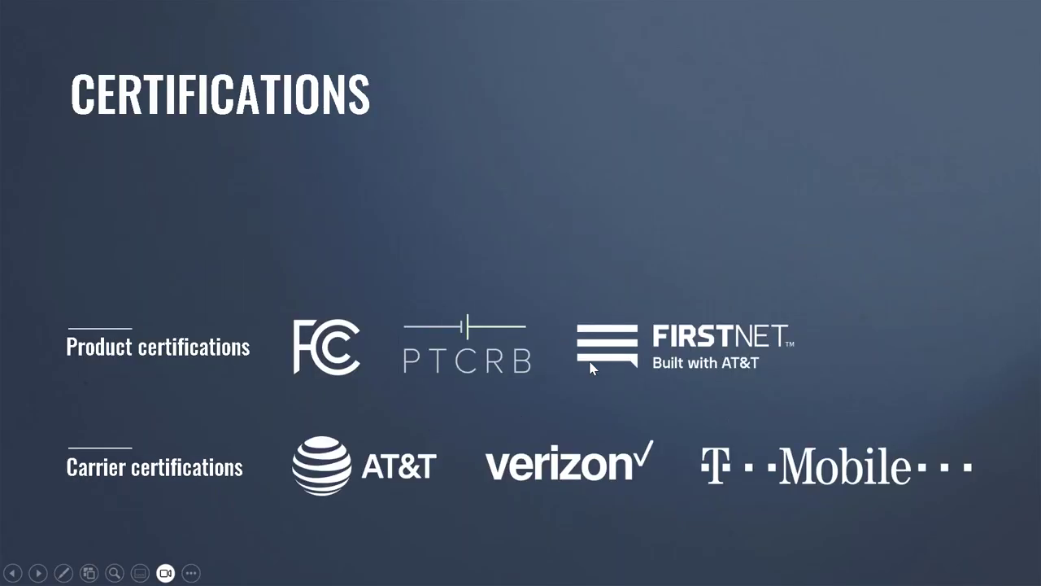
key(Right)
key(Right)
key(Right)
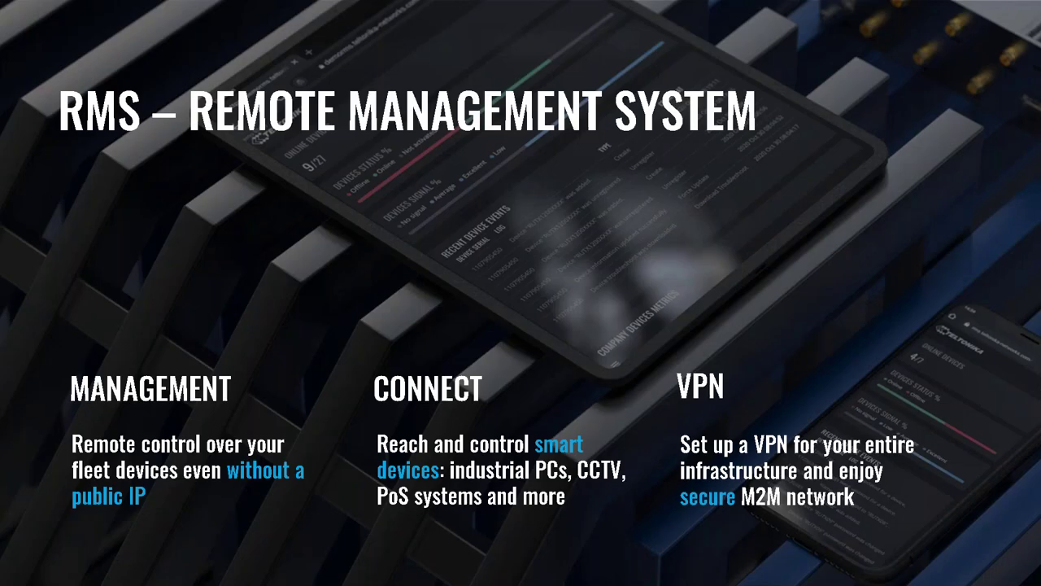
key(Right)
key(Right)
key(Right)
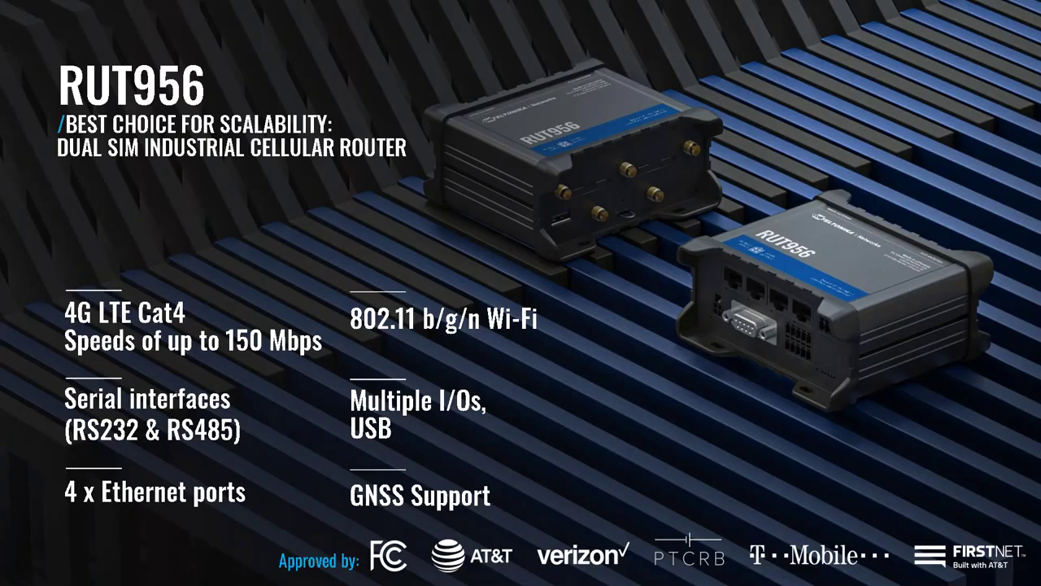
key(Right)
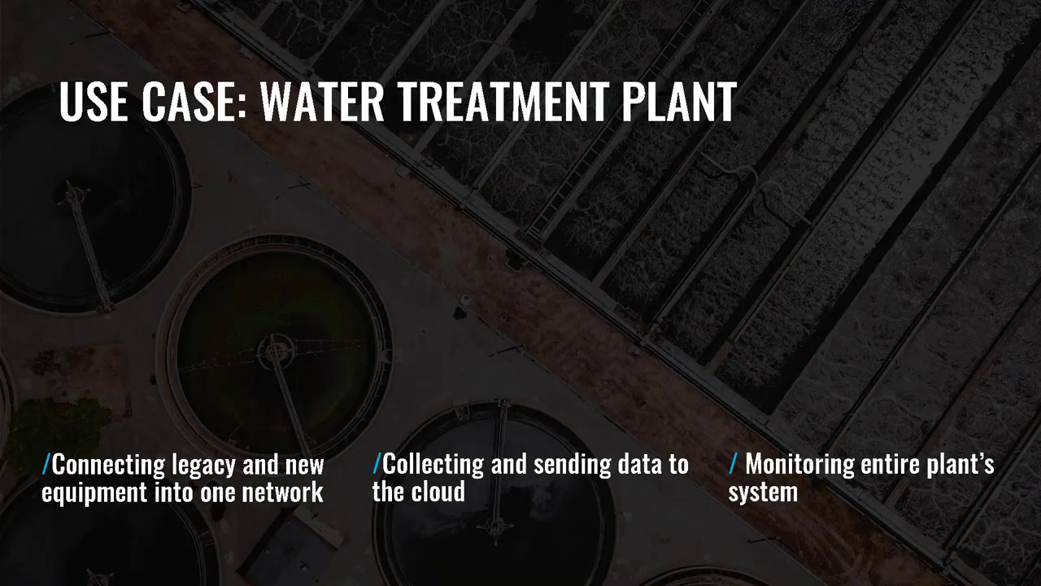
key(Left)
key(Left)
key(Left)
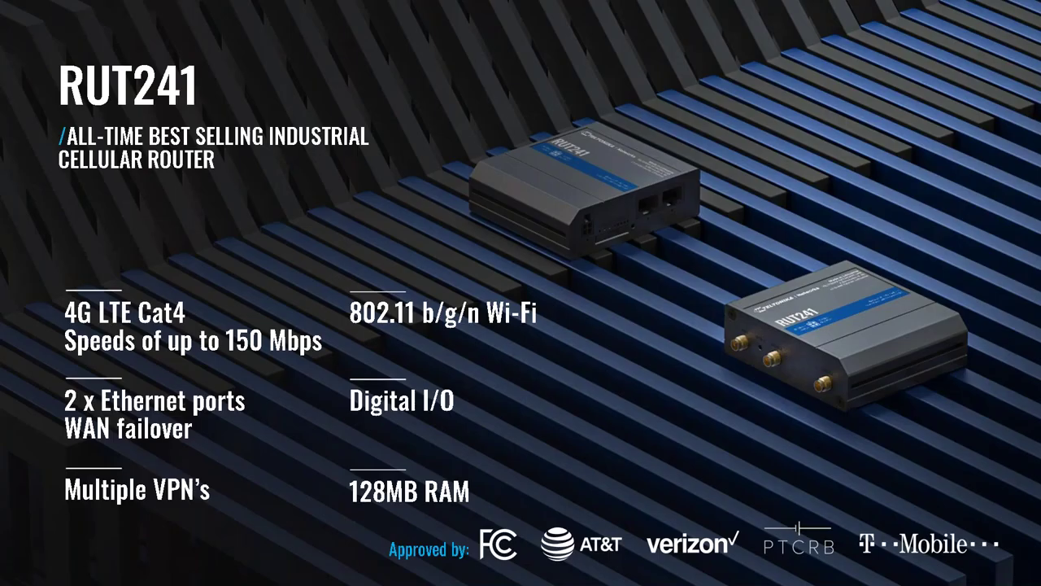